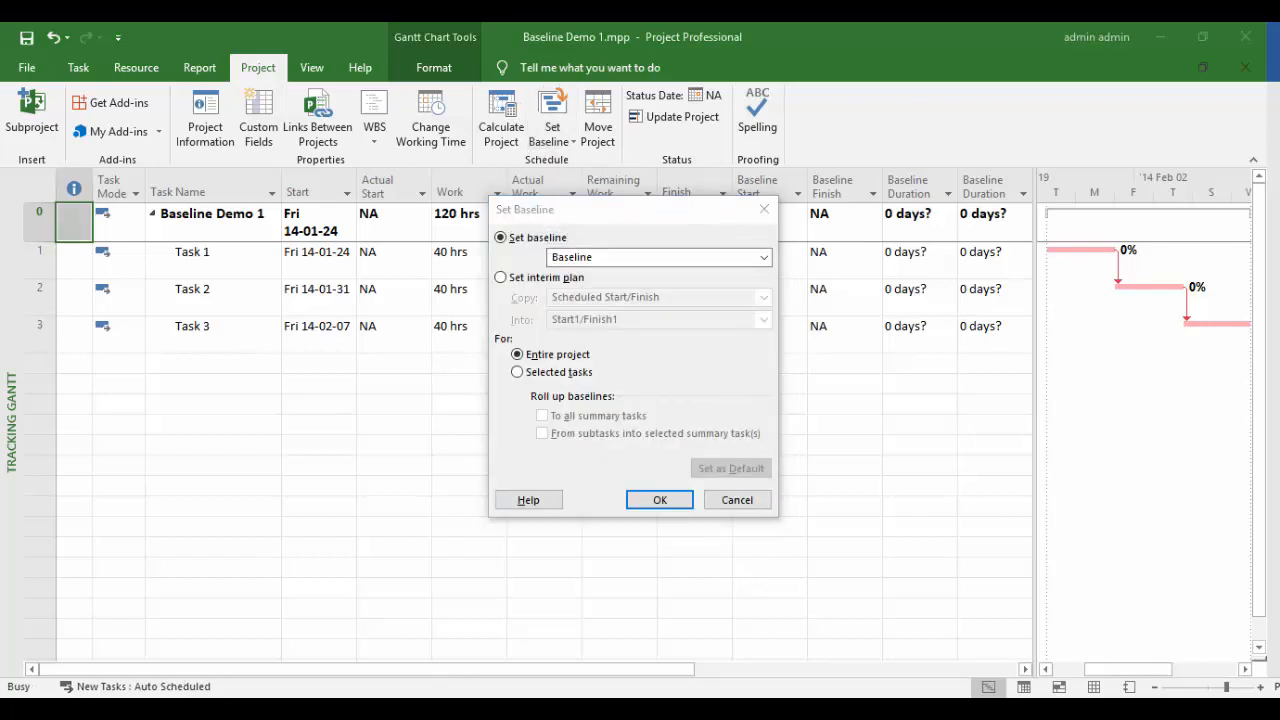
- Open the baseline dropdown in the Set Baseline dialog for Baseline Demo 1
click(766, 259)
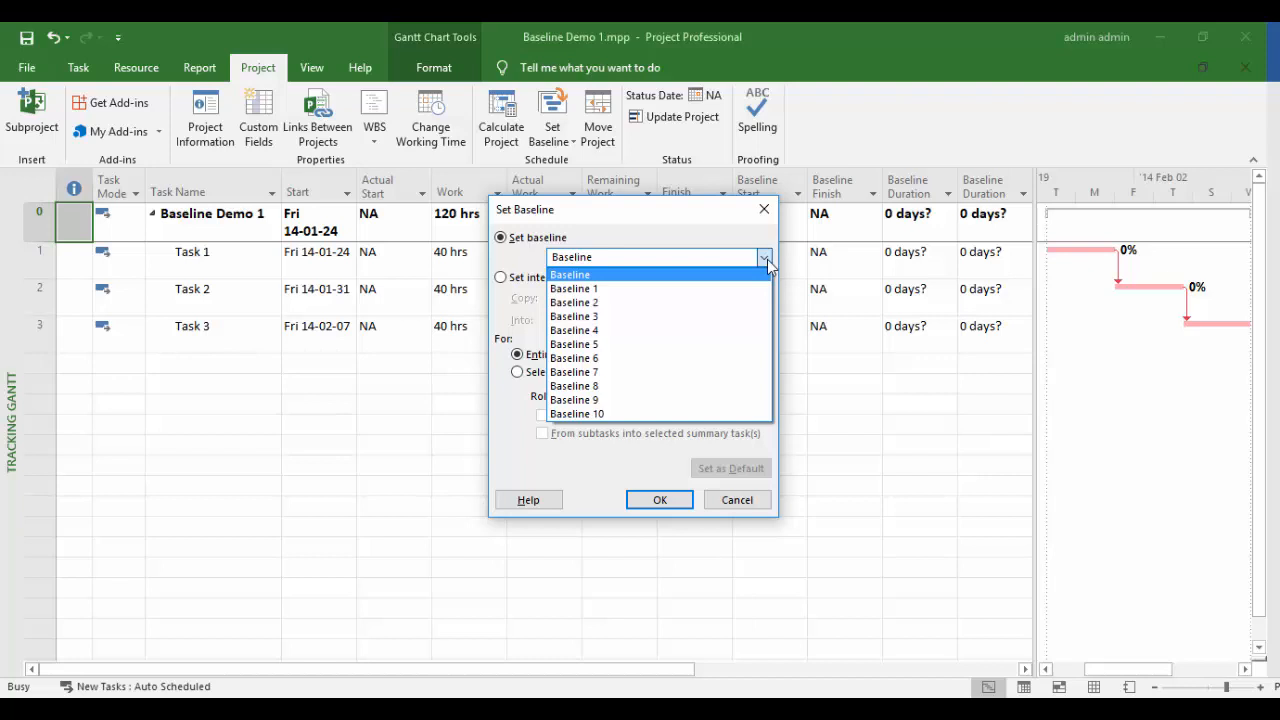
- Leave plain Baseline selected instead of Baseline 1 through Baseline 10
click(767, 259)
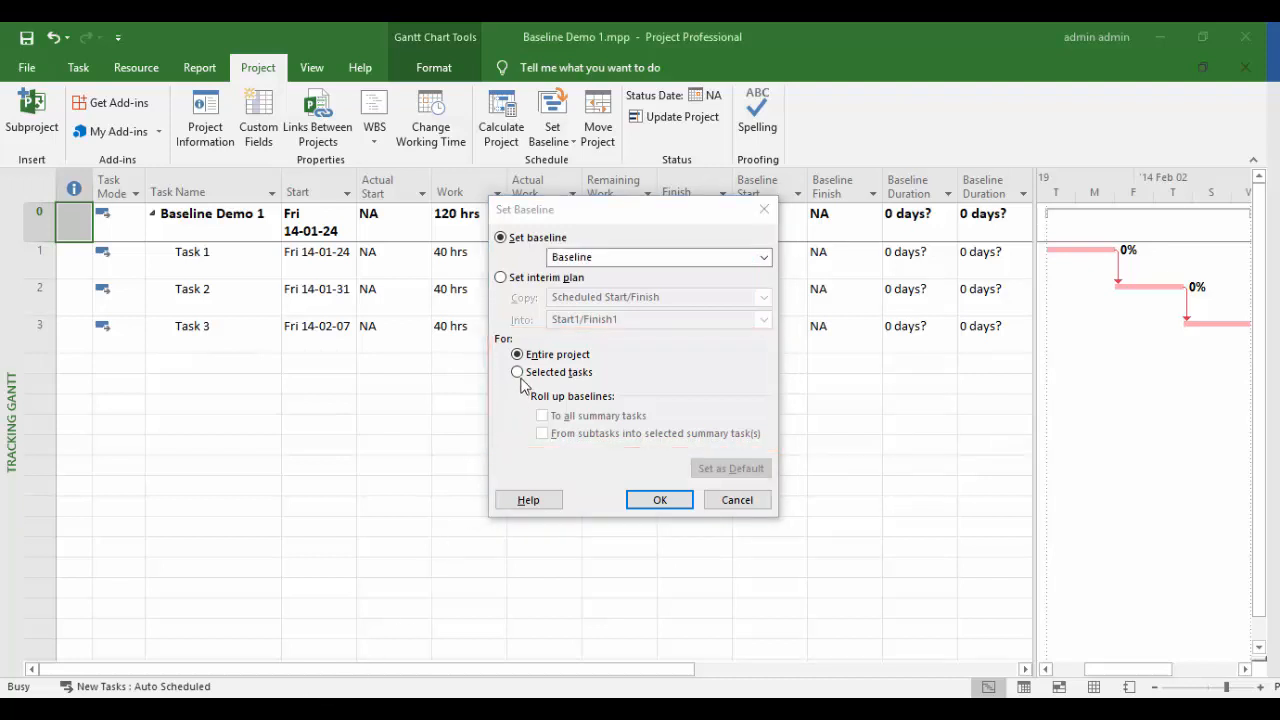
- Save the baseline with Entire project selected, after briefly trying Selected tasks
click(519, 374)
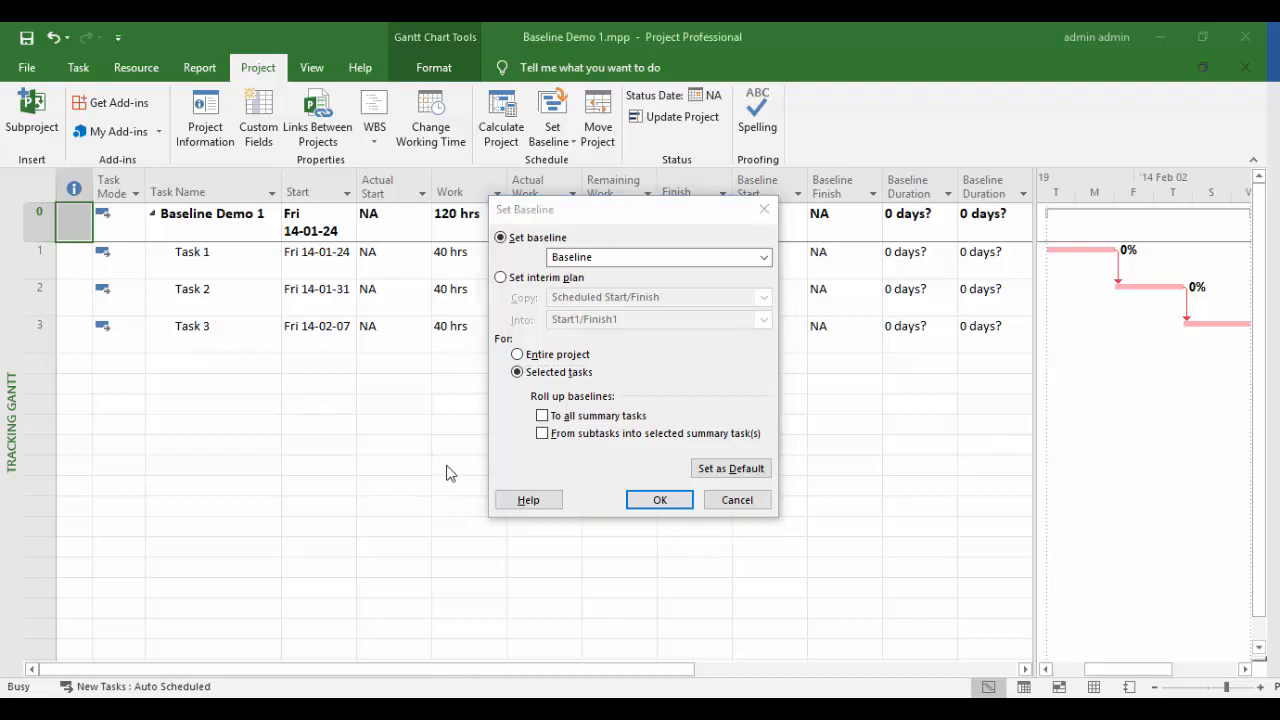
click(518, 355)
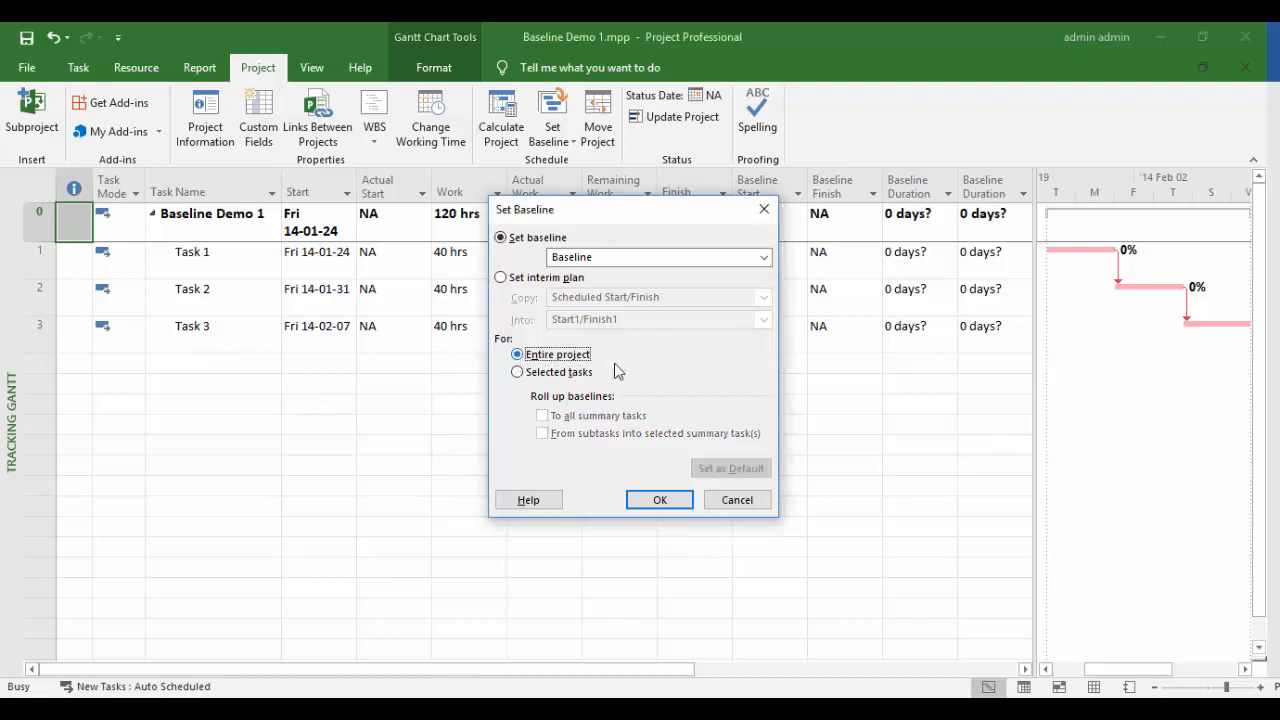
click(660, 500)
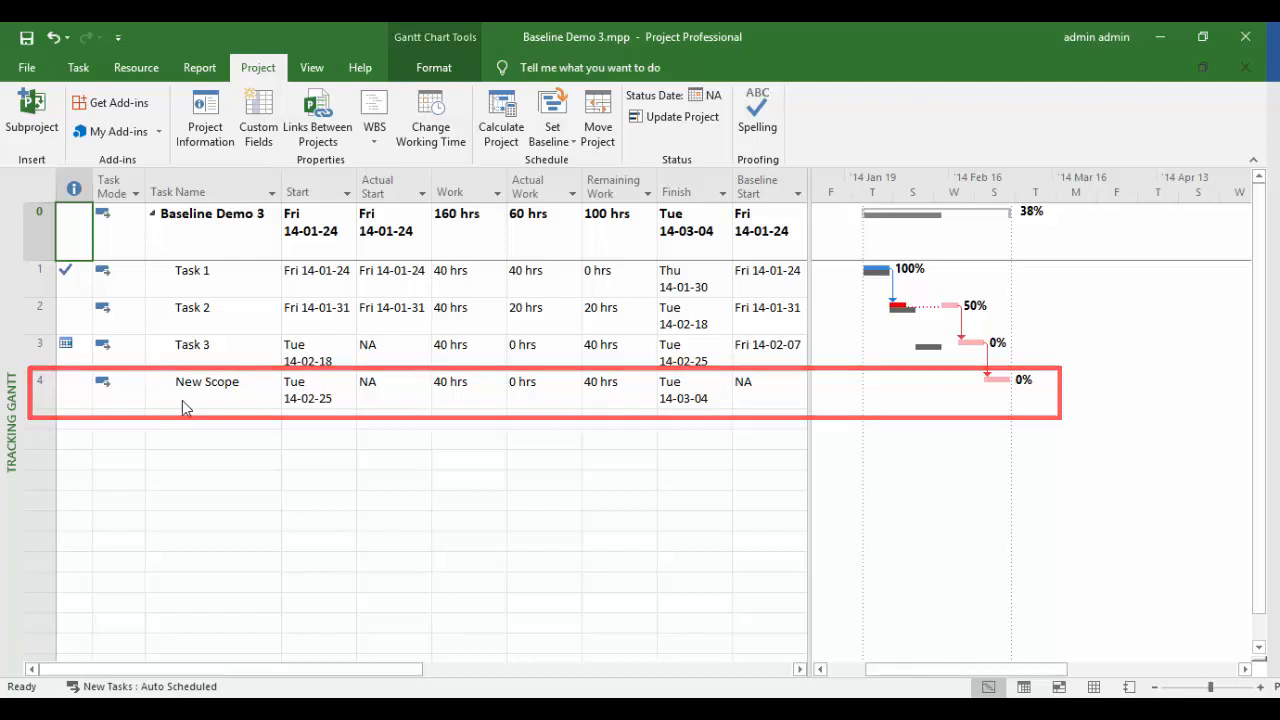
- Baseline only the New Scope task, rolled up to all summary tasks, overwriting the existing baseline
click(183, 404)
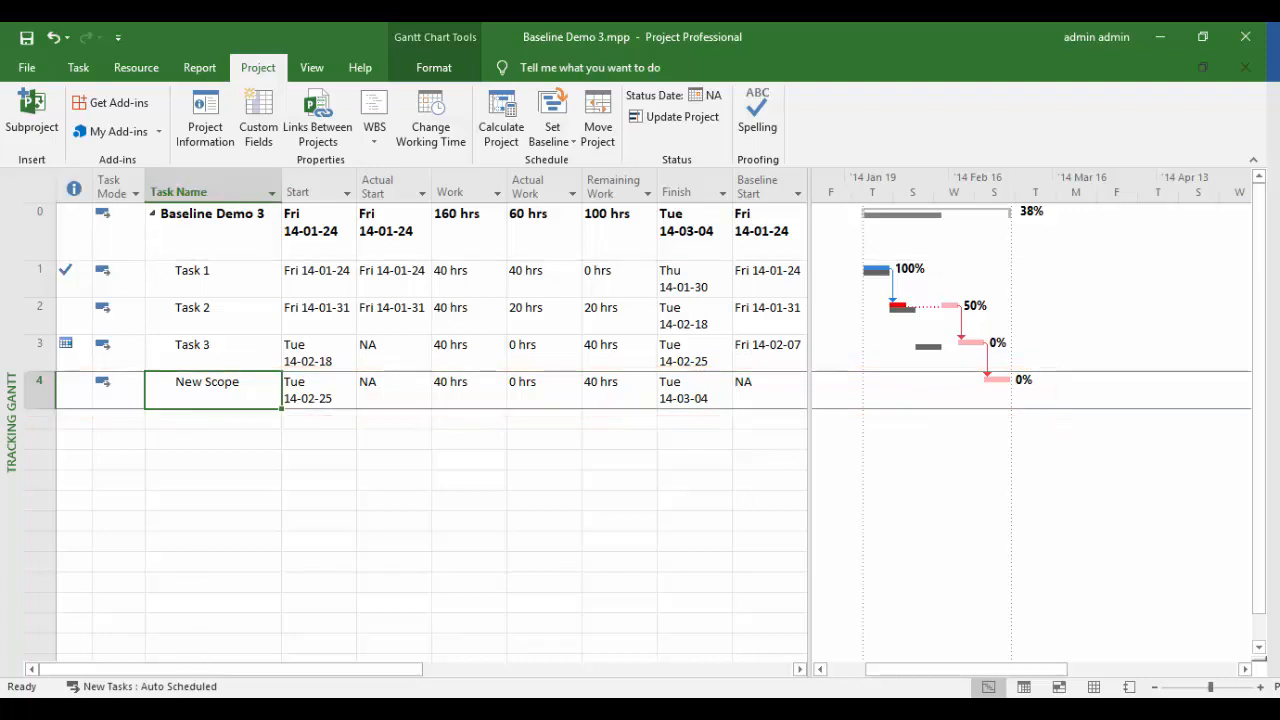
click(552, 125)
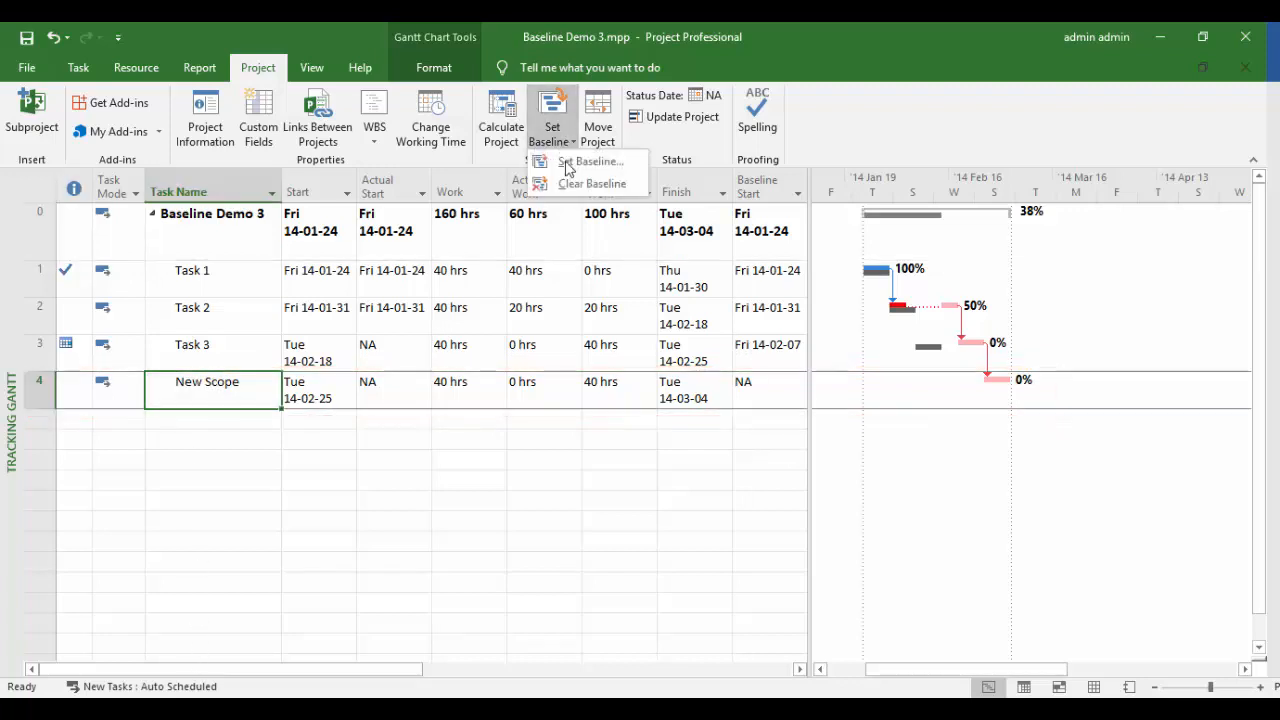
click(565, 165)
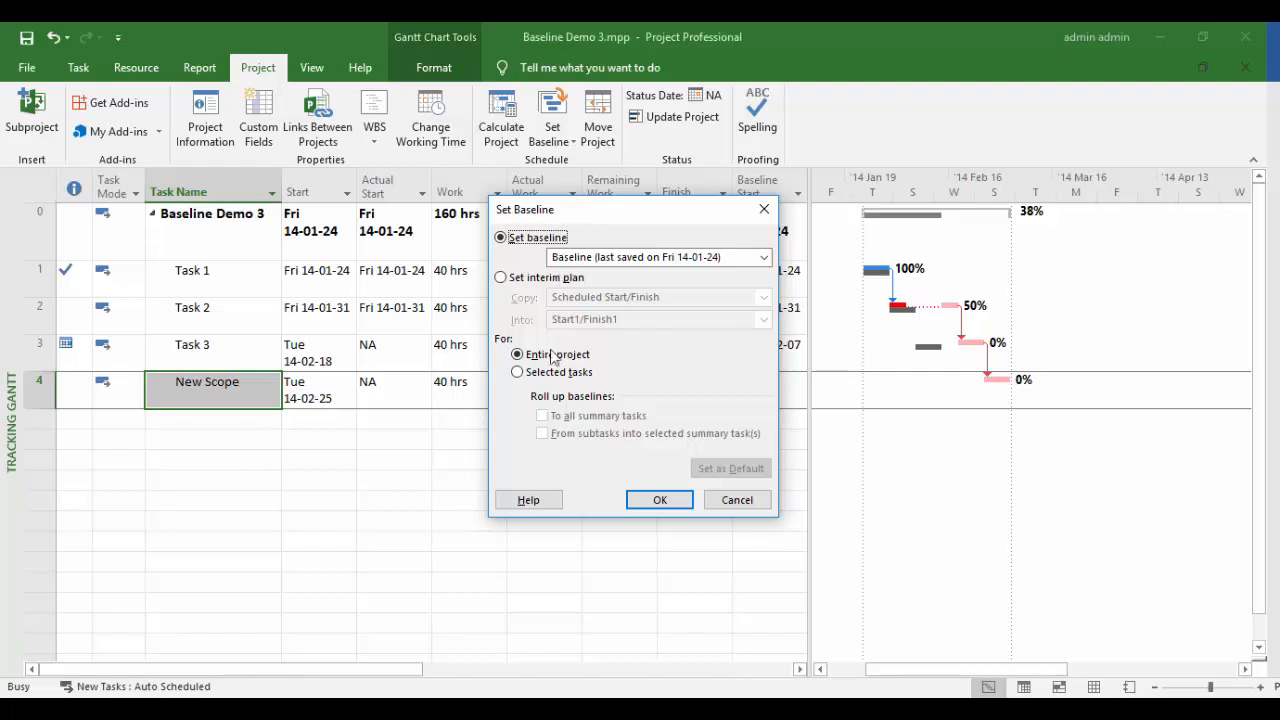
click(552, 373)
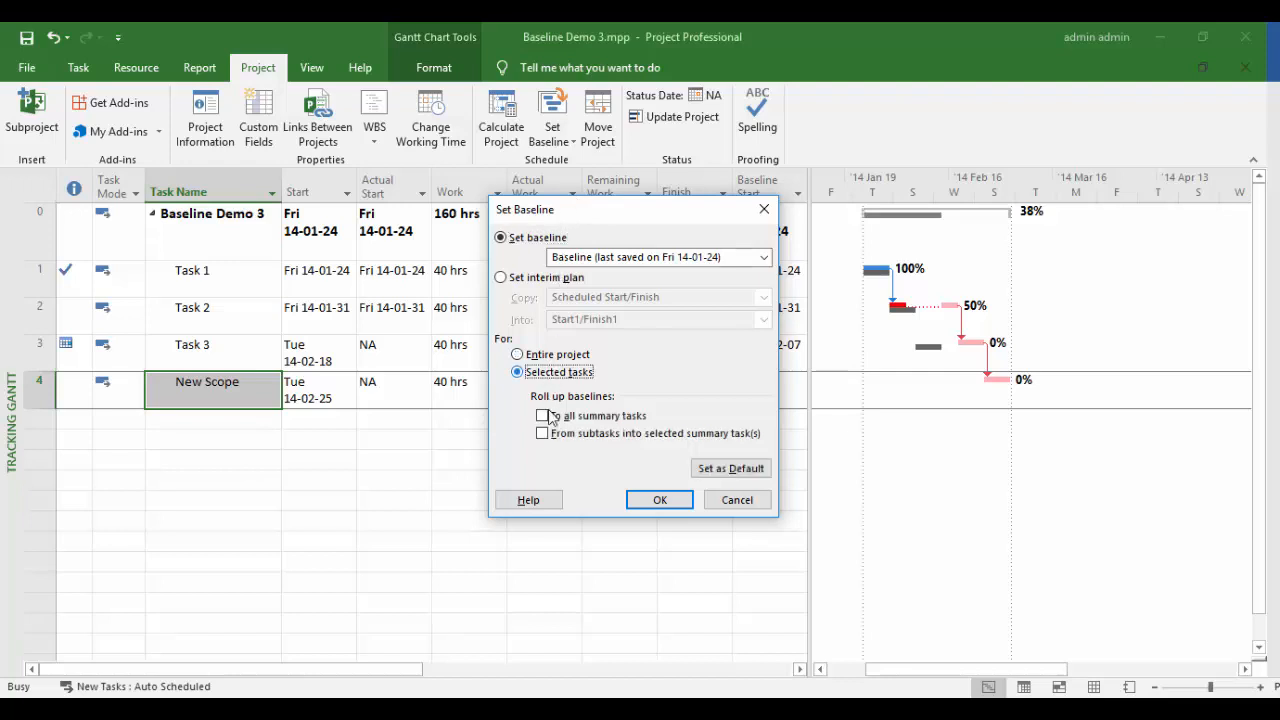
click(543, 416)
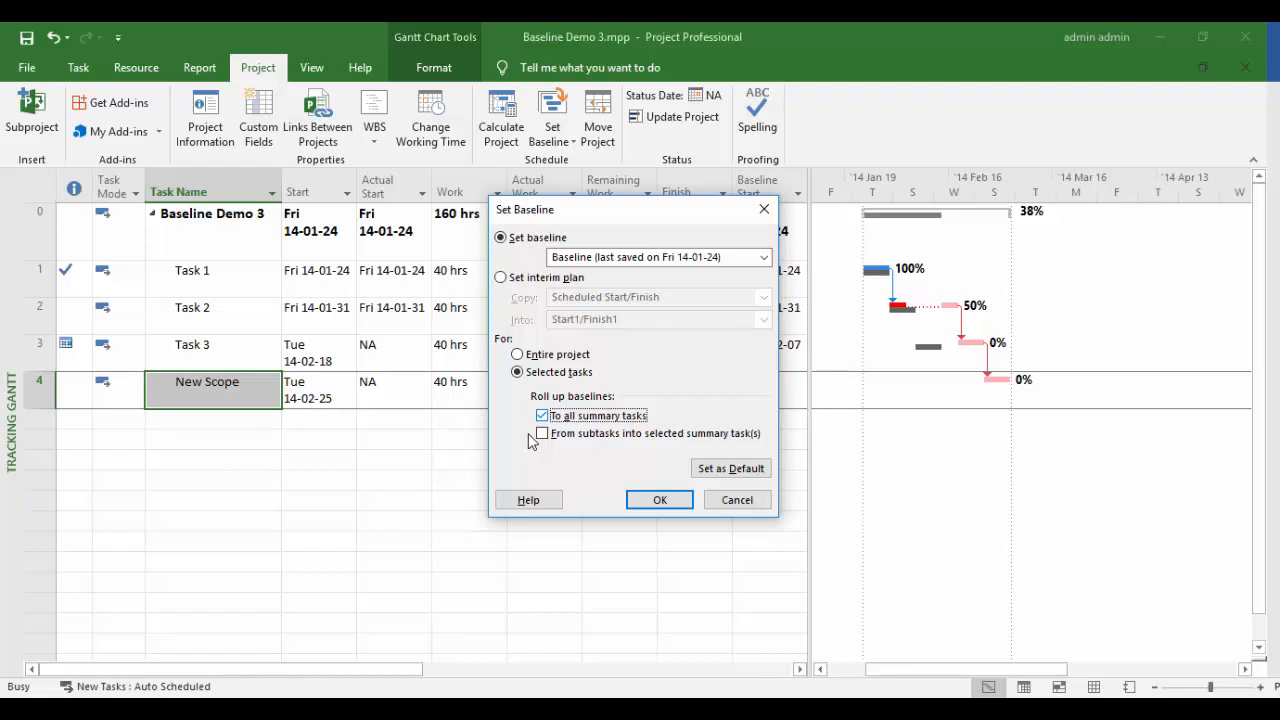
click(658, 501)
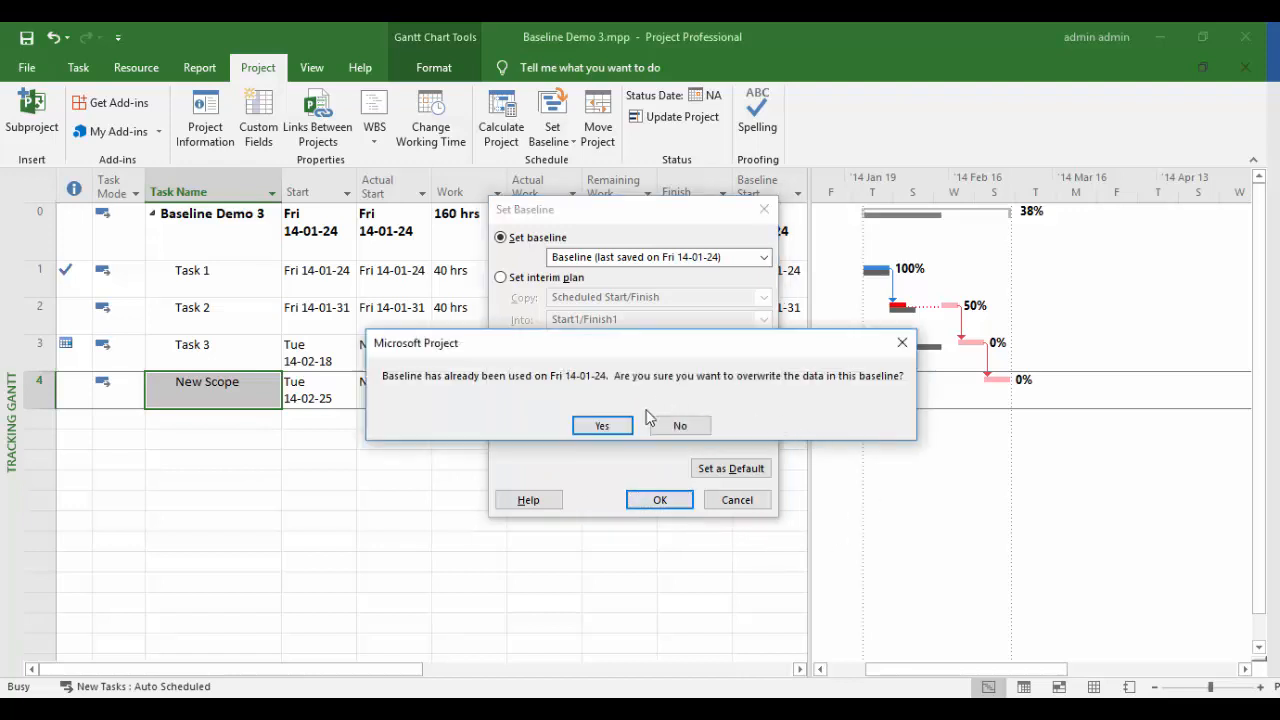
click(602, 426)
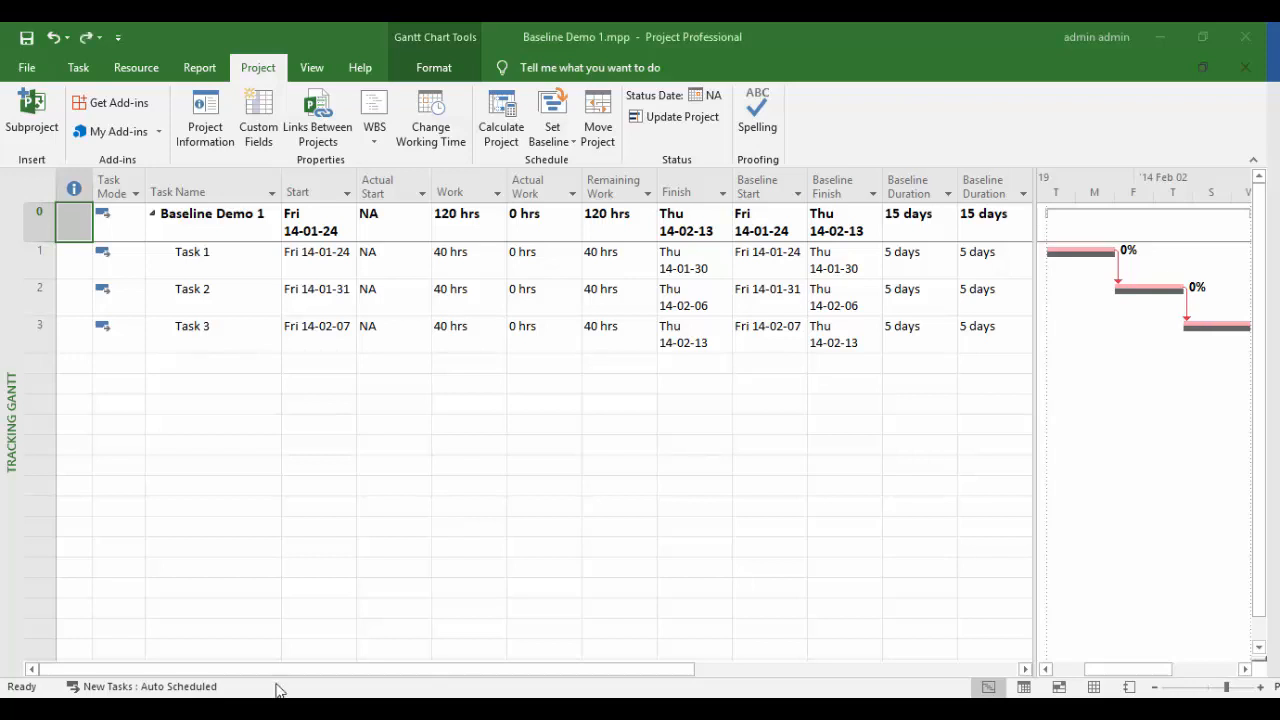
- Insert a new task above Task 1
click(257, 263)
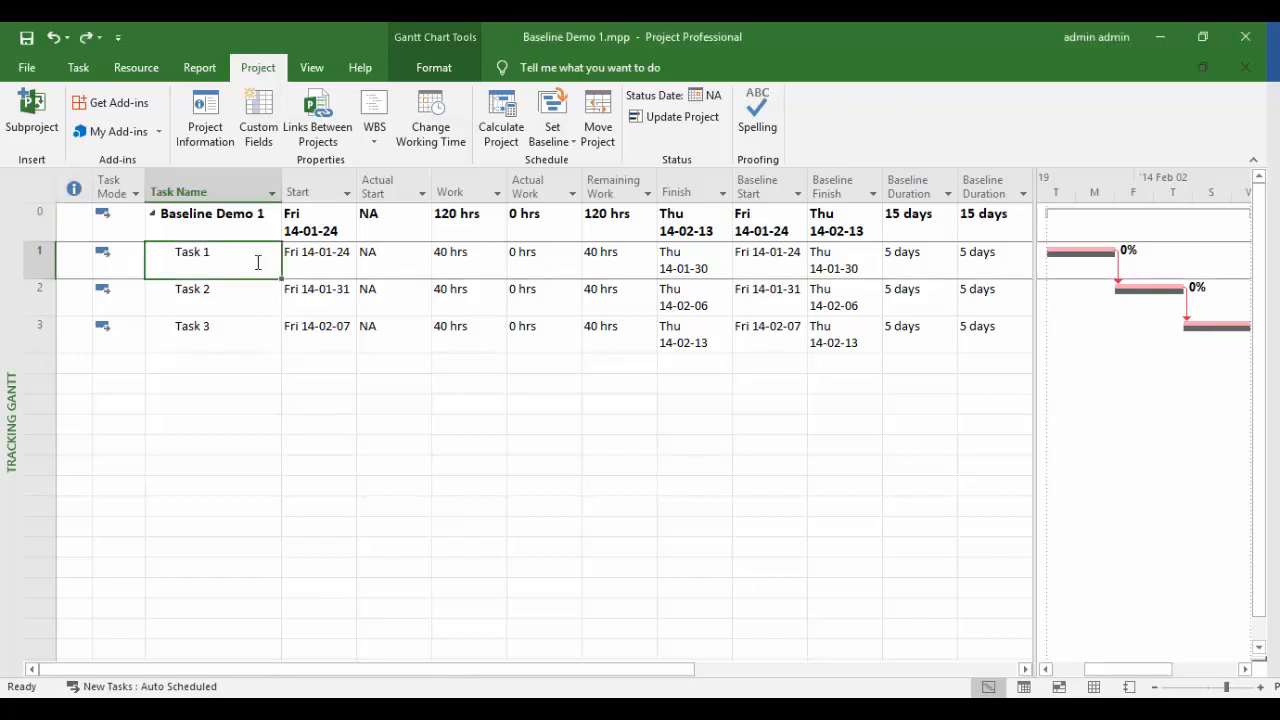
right_click(257, 263)
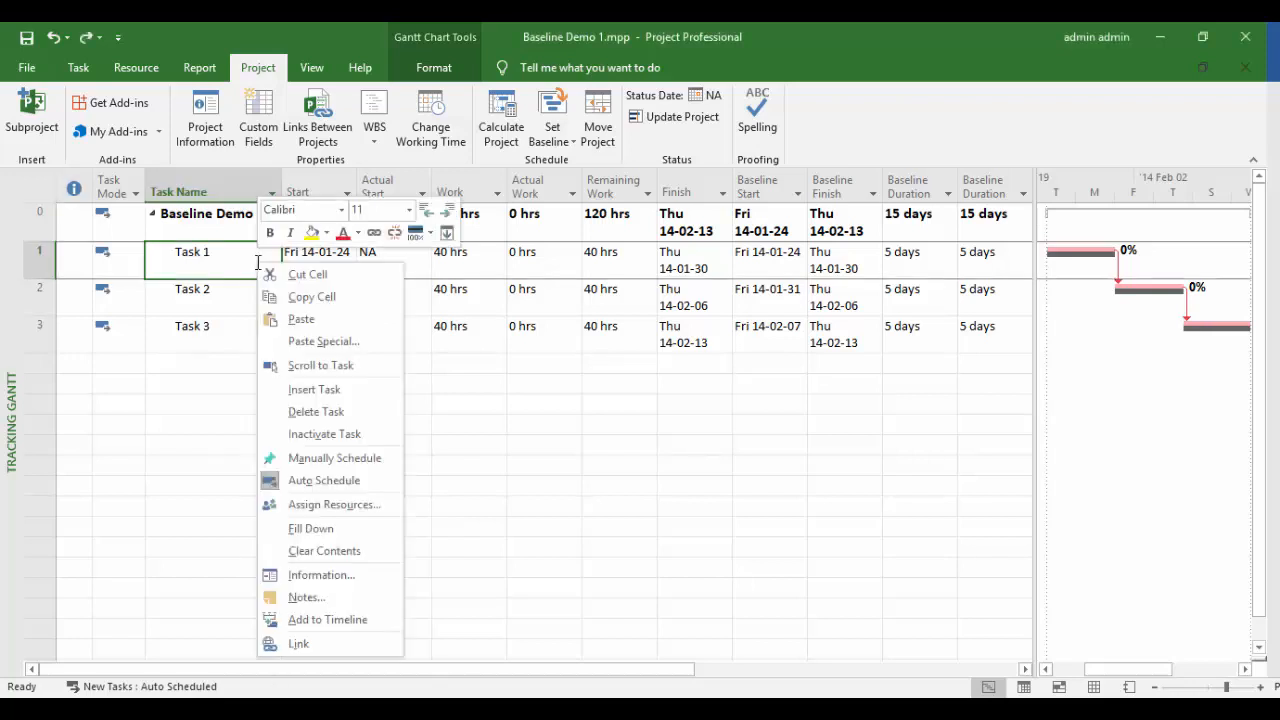
click(349, 390)
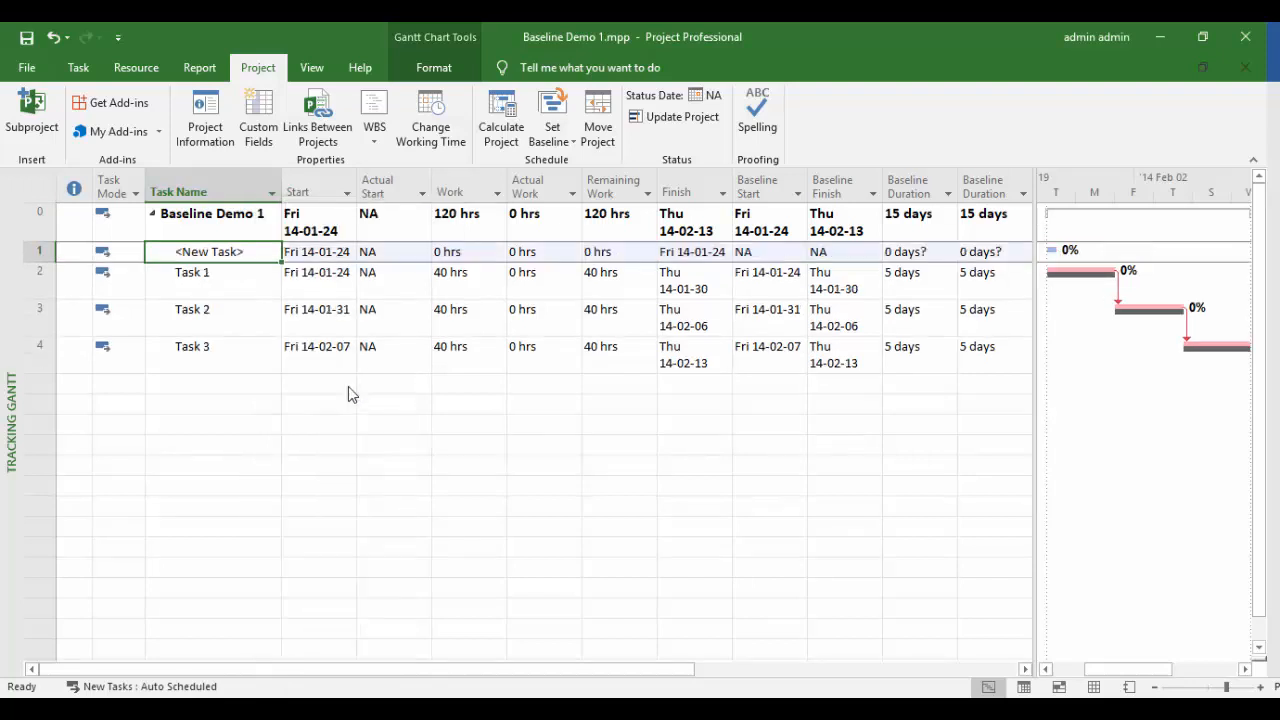
- Indent Task 1 beneath the new task, making it a summary task
click(251, 288)
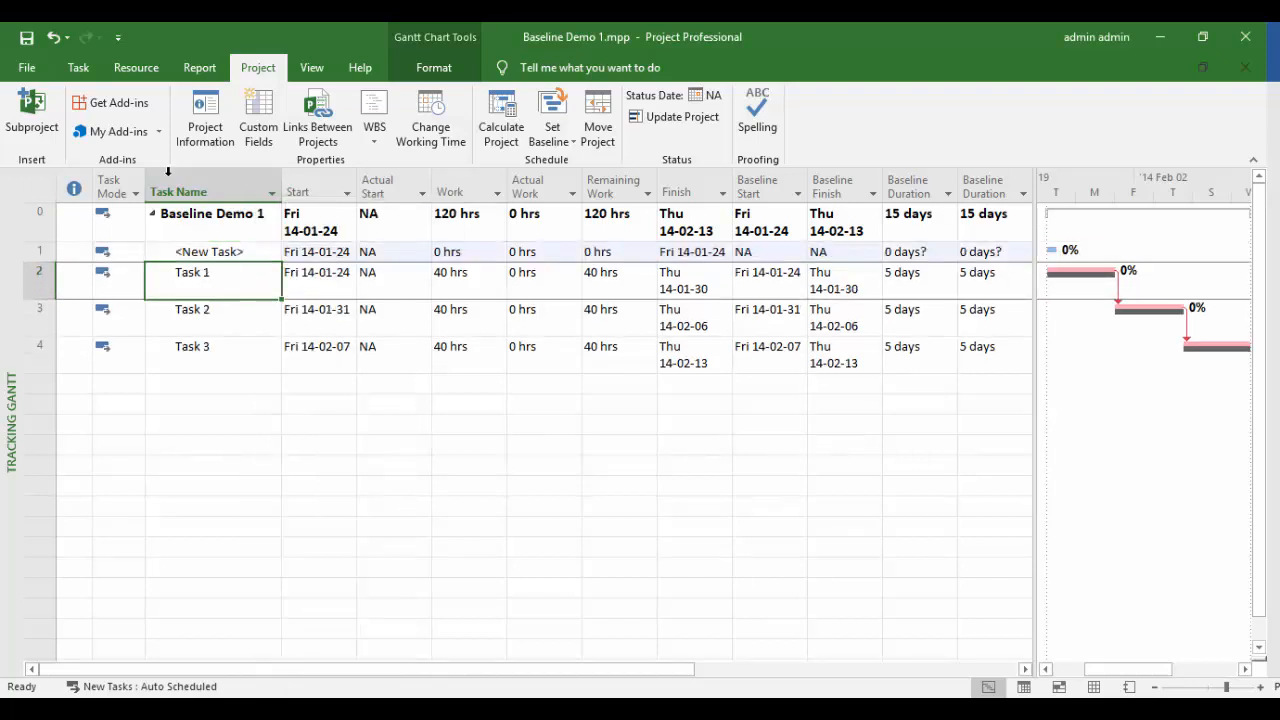
click(79, 68)
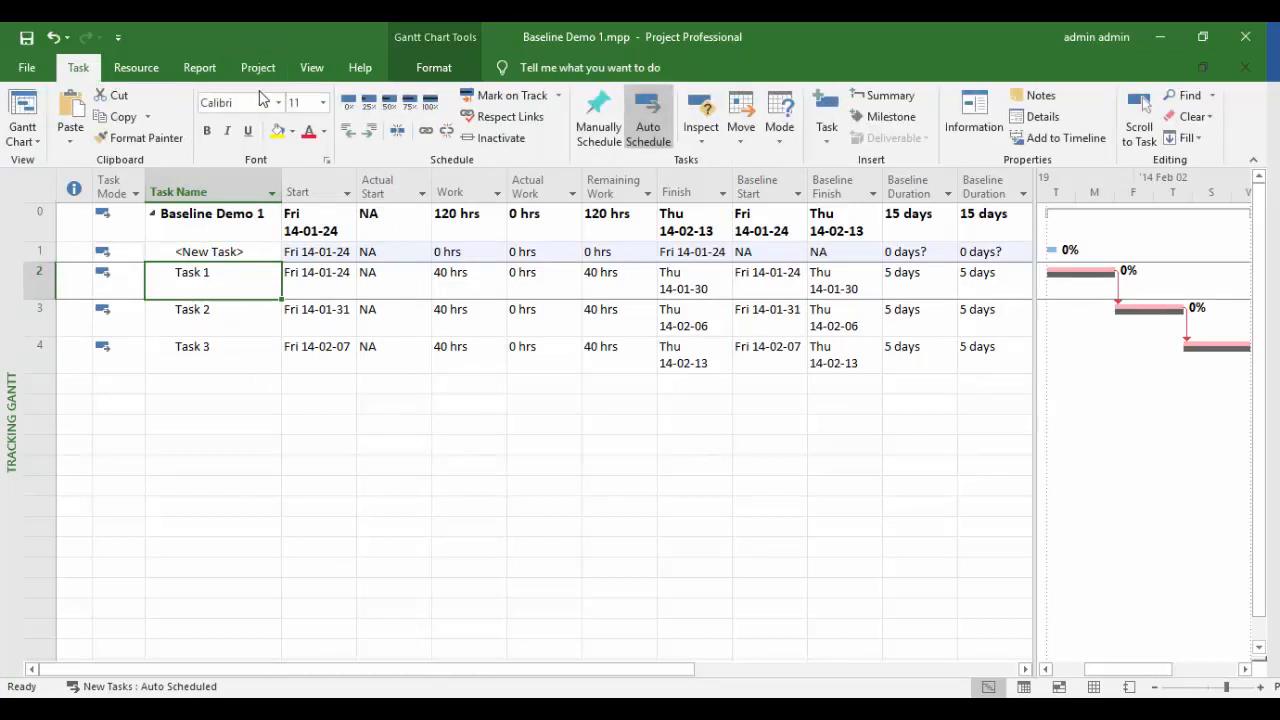
click(371, 135)
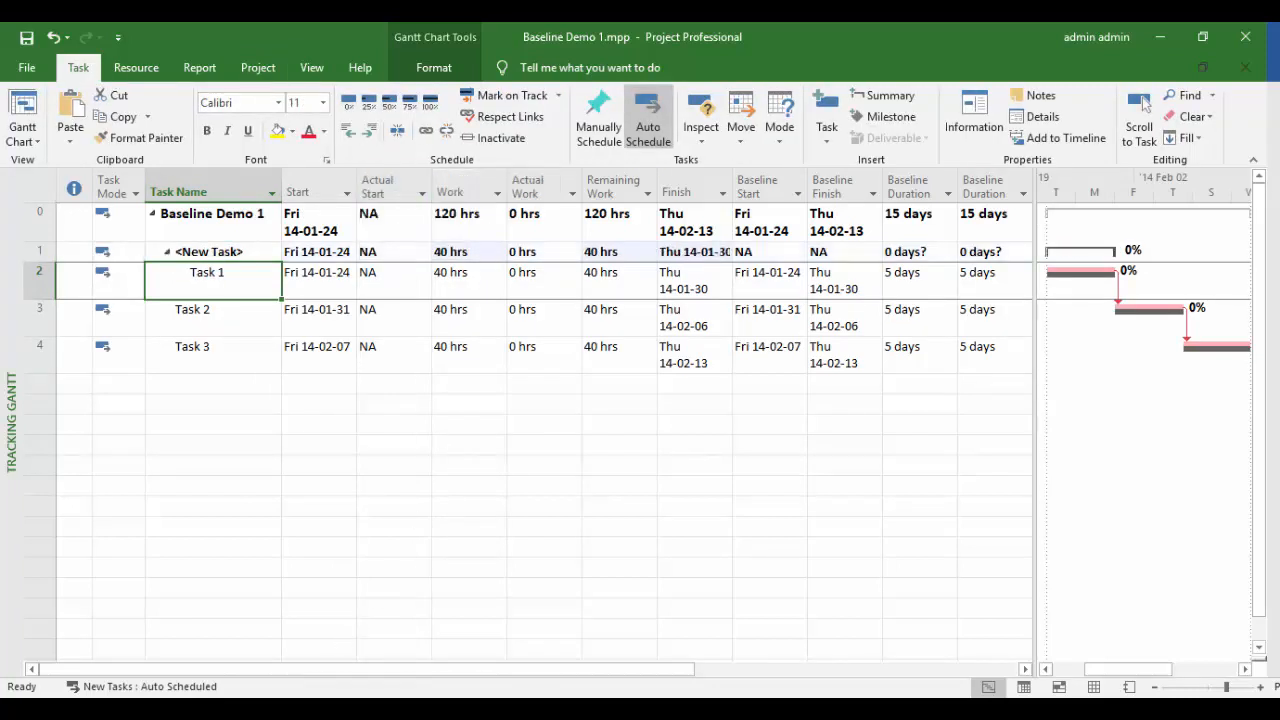
click(40, 252)
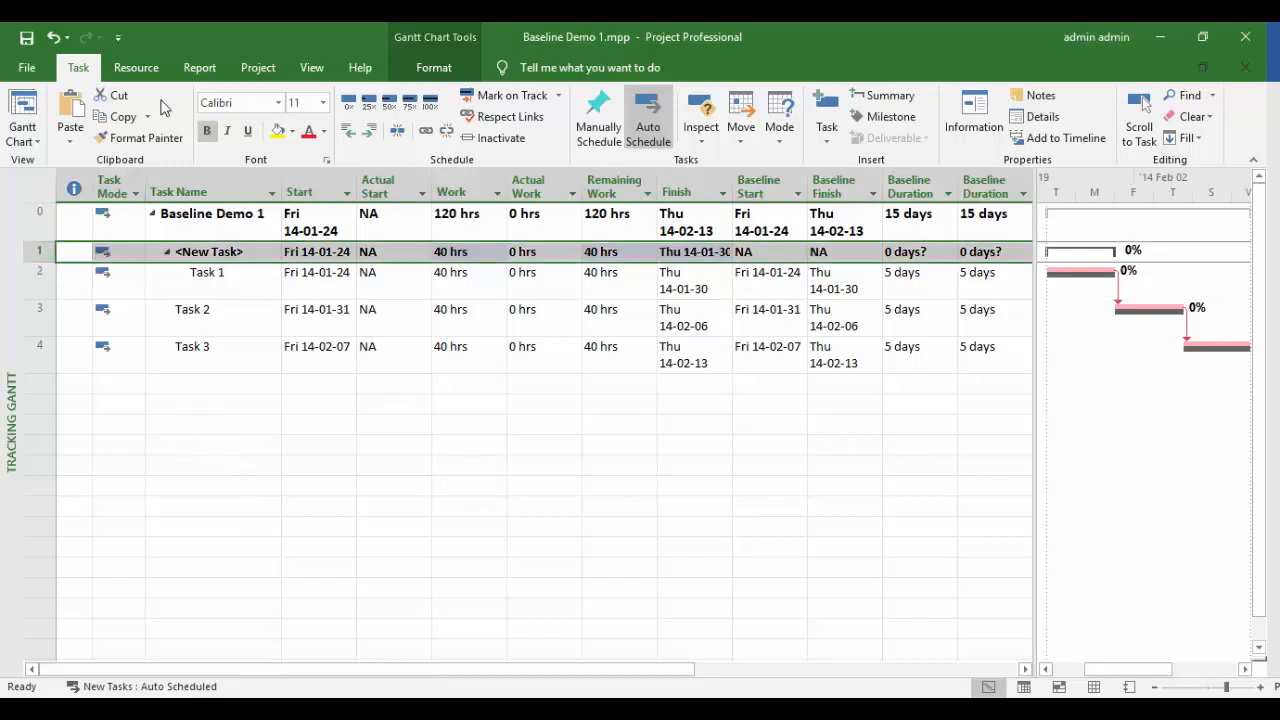
click(255, 69)
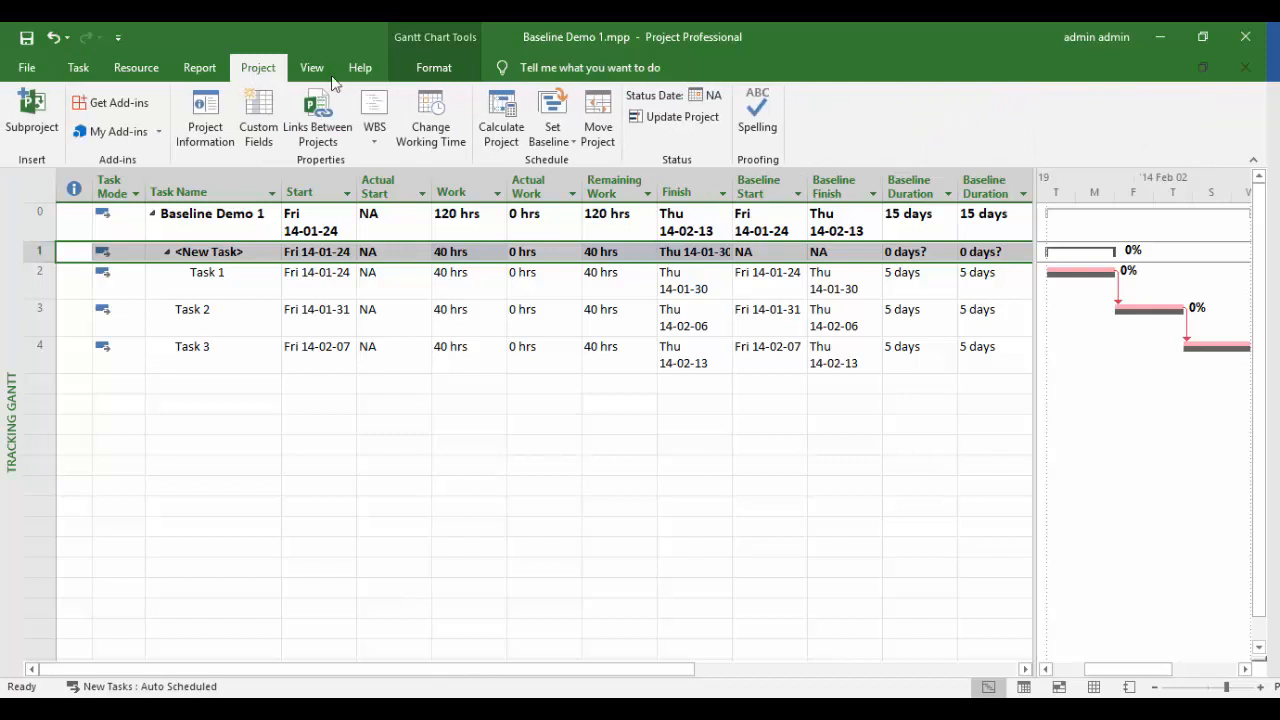
- Roll Task 1's baseline from subtasks into the selected summary task, overwriting the baseline
click(553, 138)
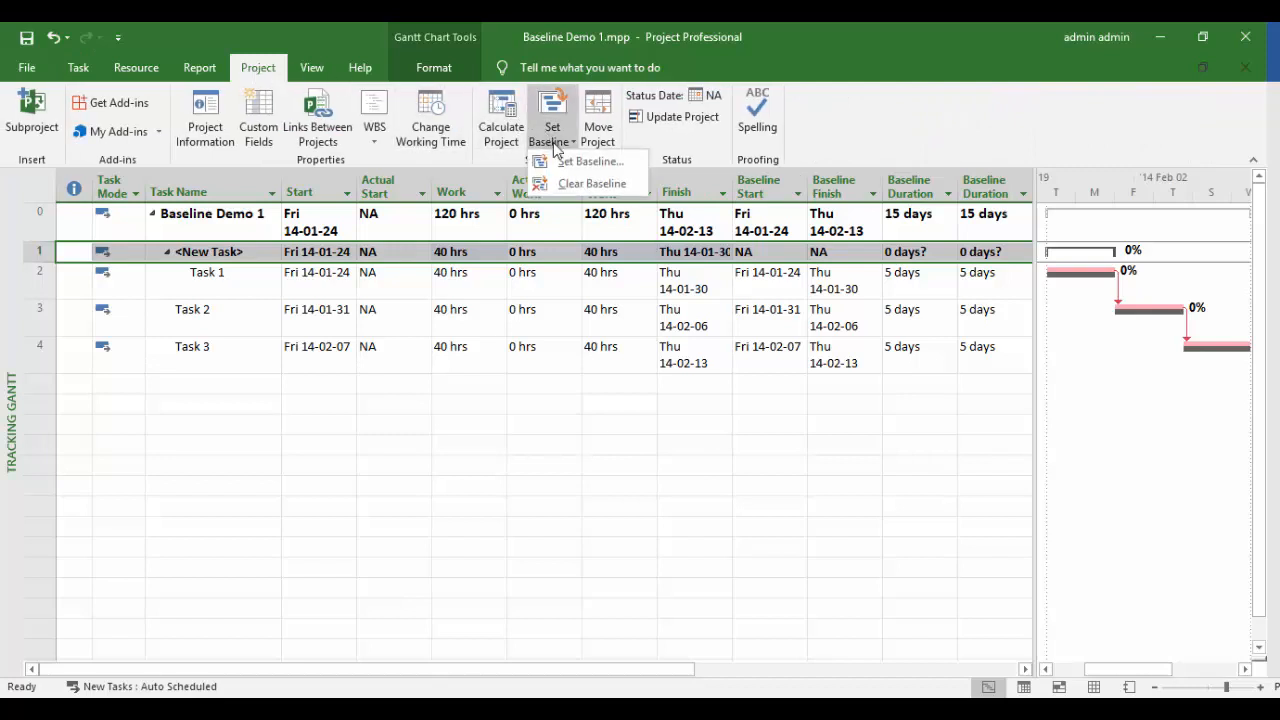
click(596, 164)
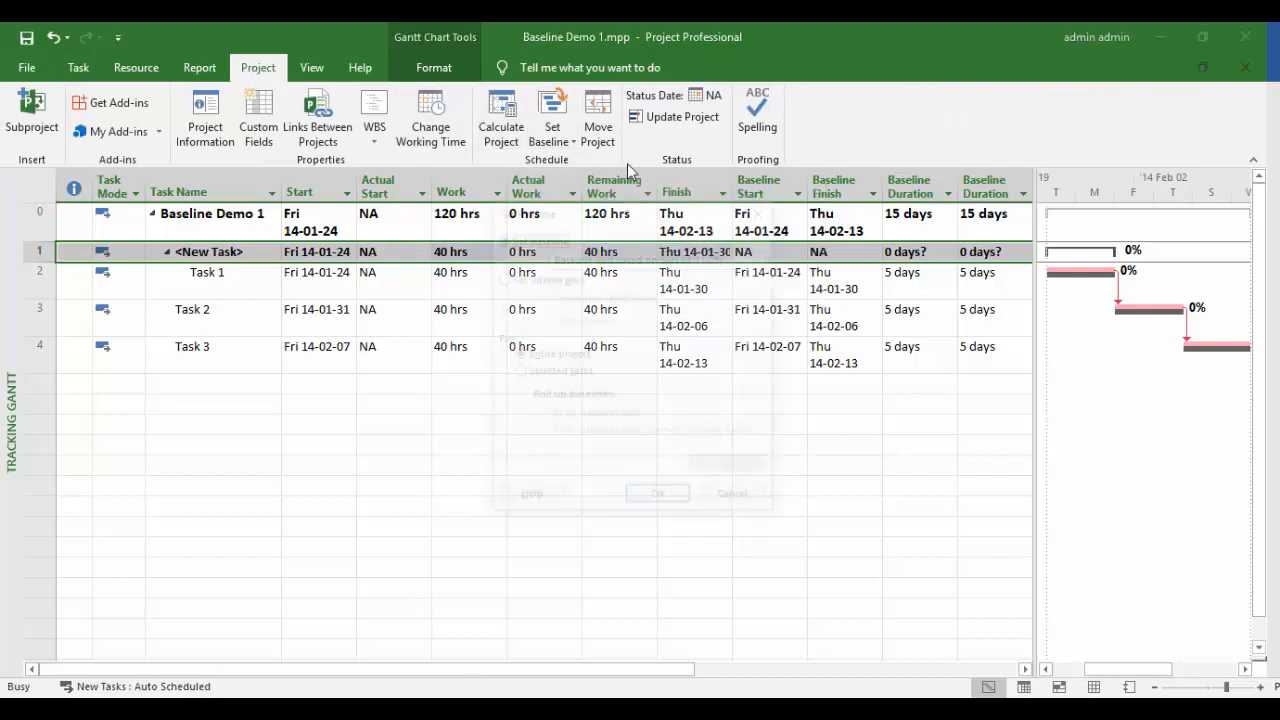
click(575, 372)
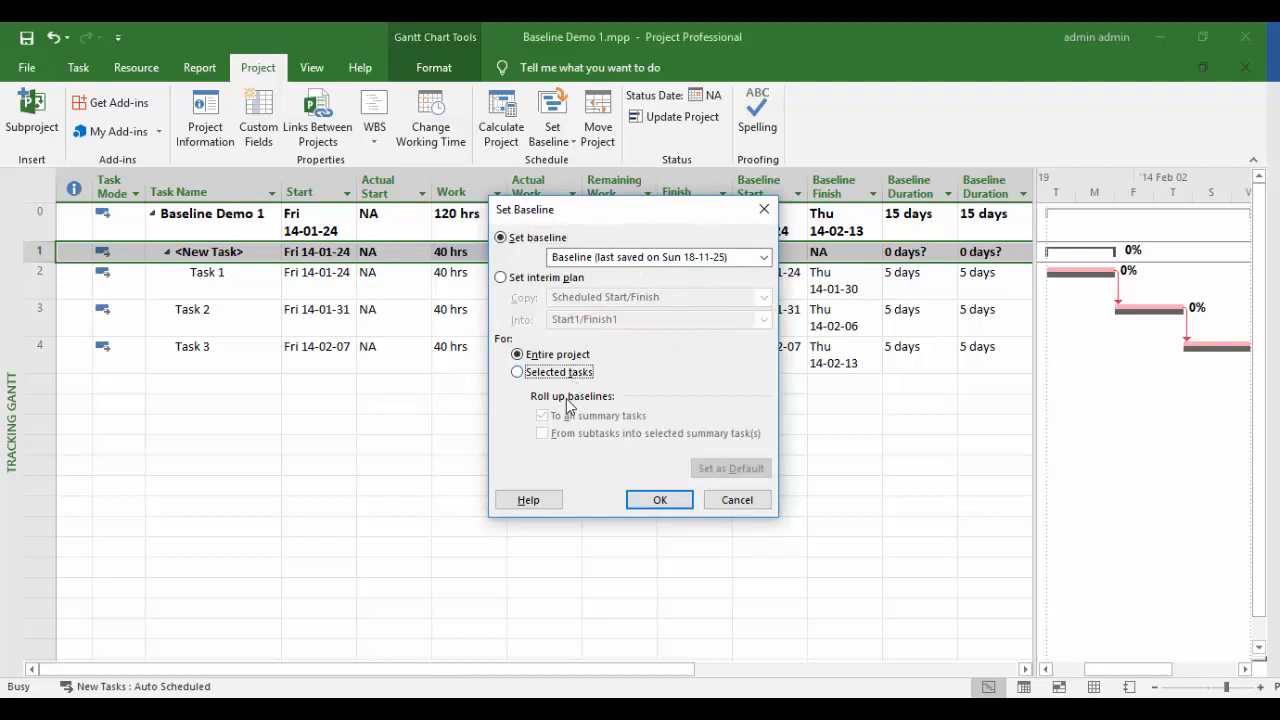
click(542, 416)
click(542, 433)
click(635, 506)
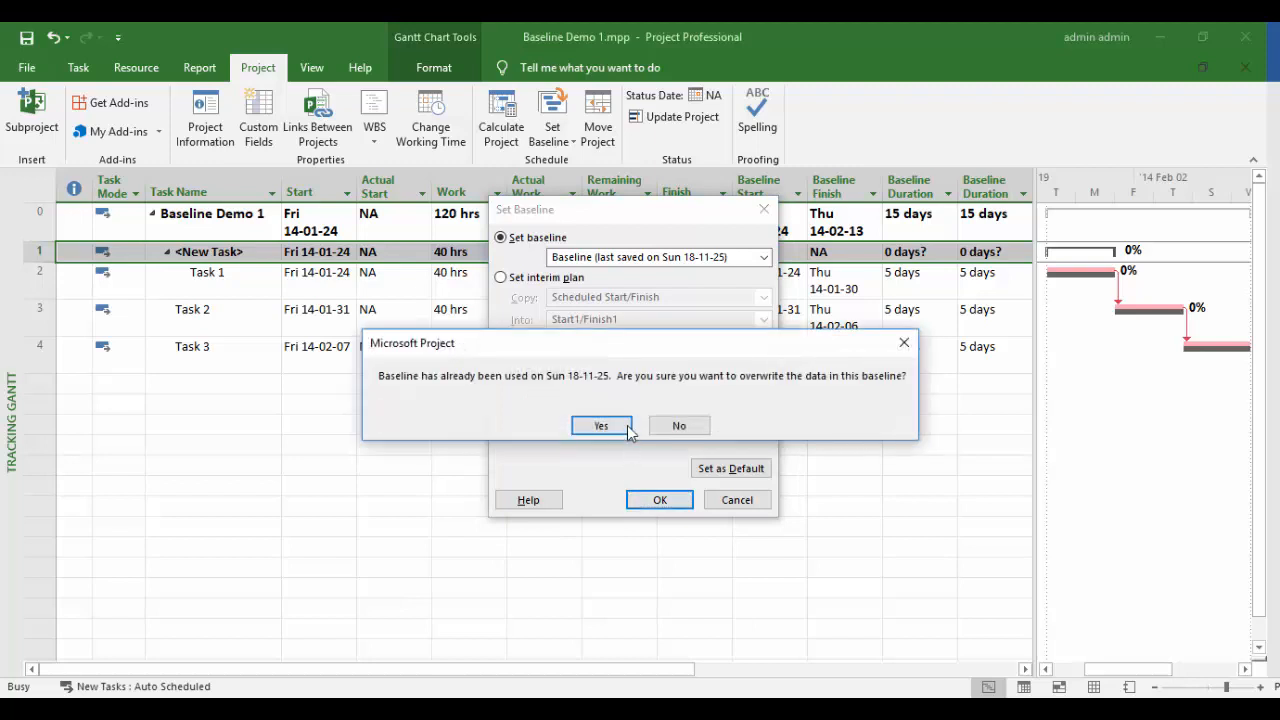
click(621, 426)
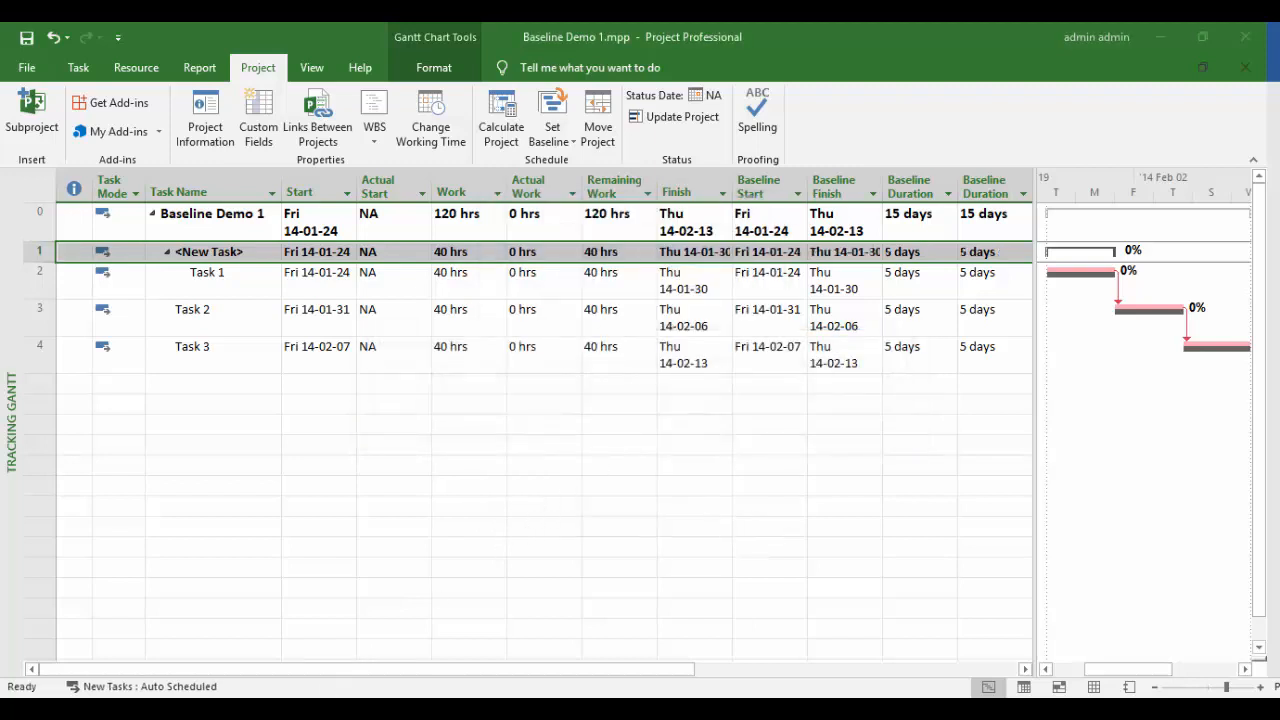
- Set Task 1's Remaining Work to 0 hrs
click(628, 288)
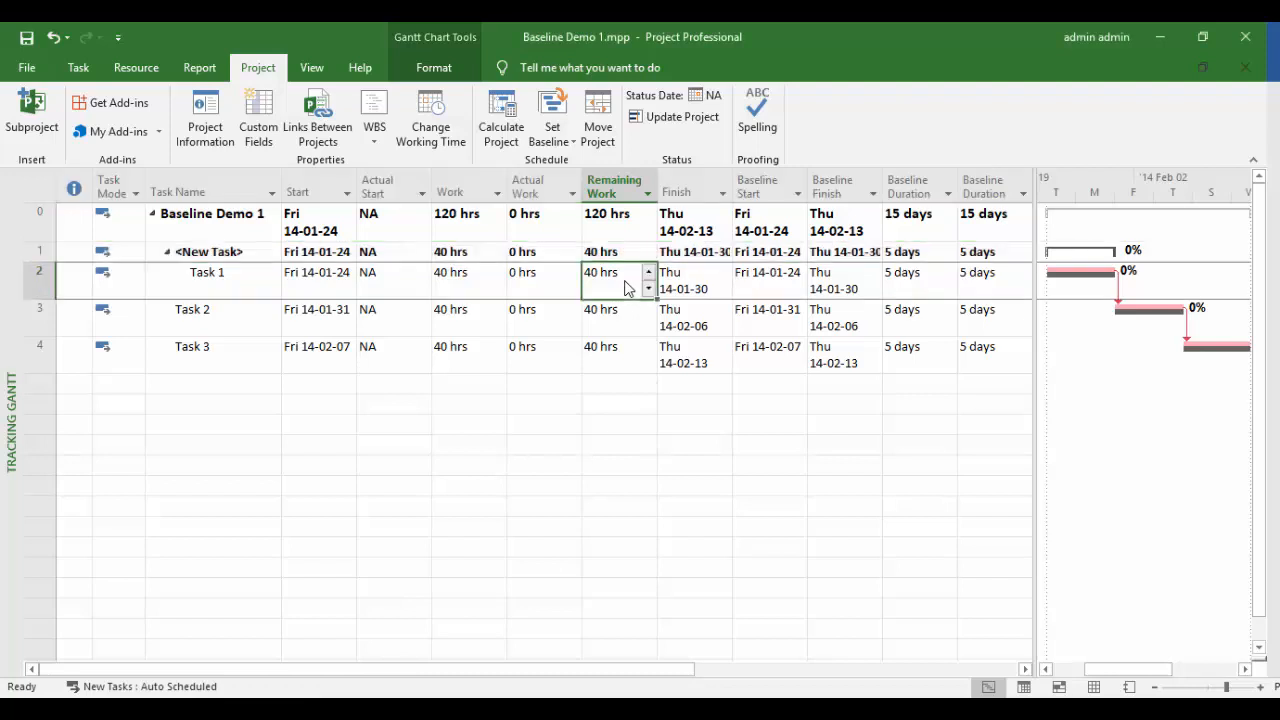
text(0)
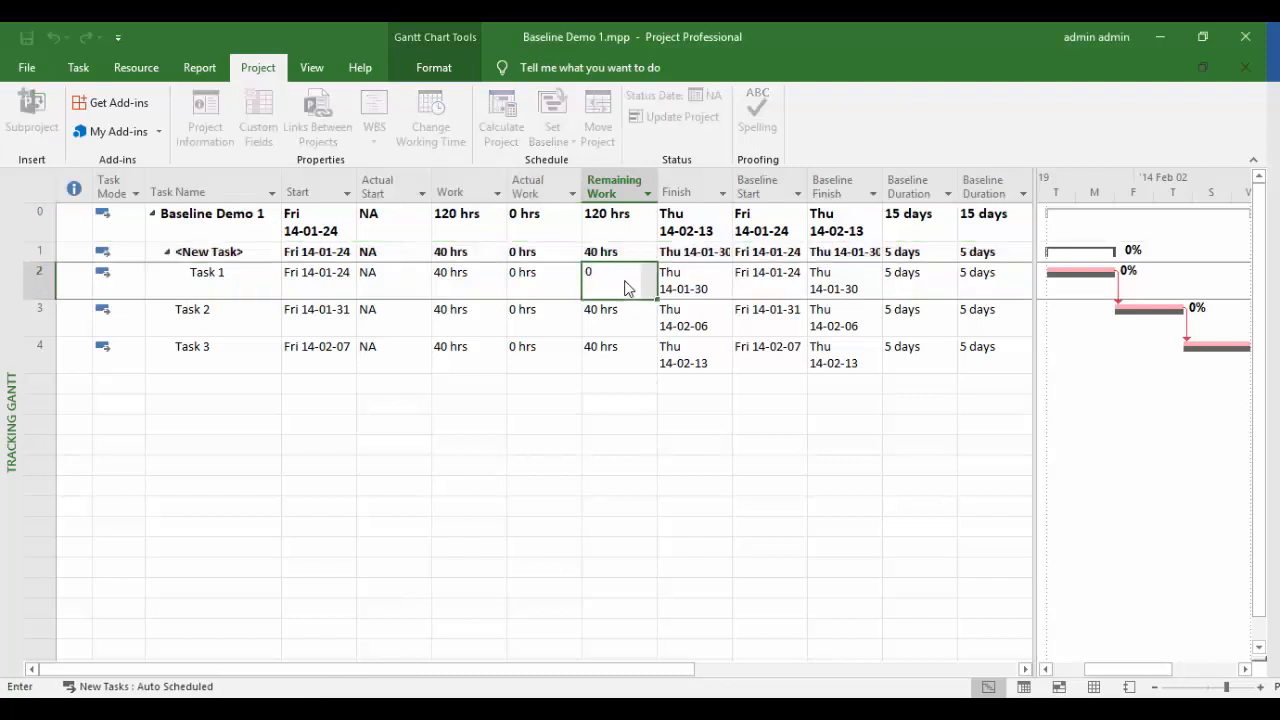
key(Tab)
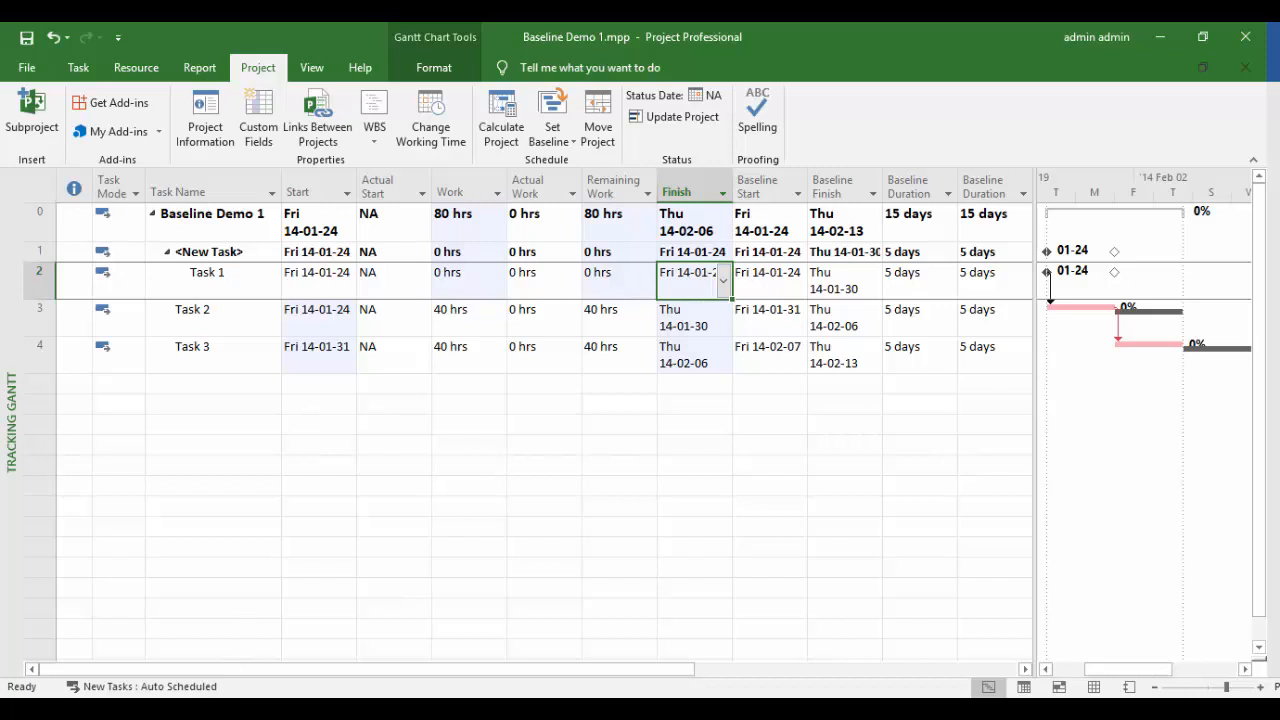
- Mark Task 1 100% complete and re-save its baseline alone, without summary roll-up
right_click(228, 290)
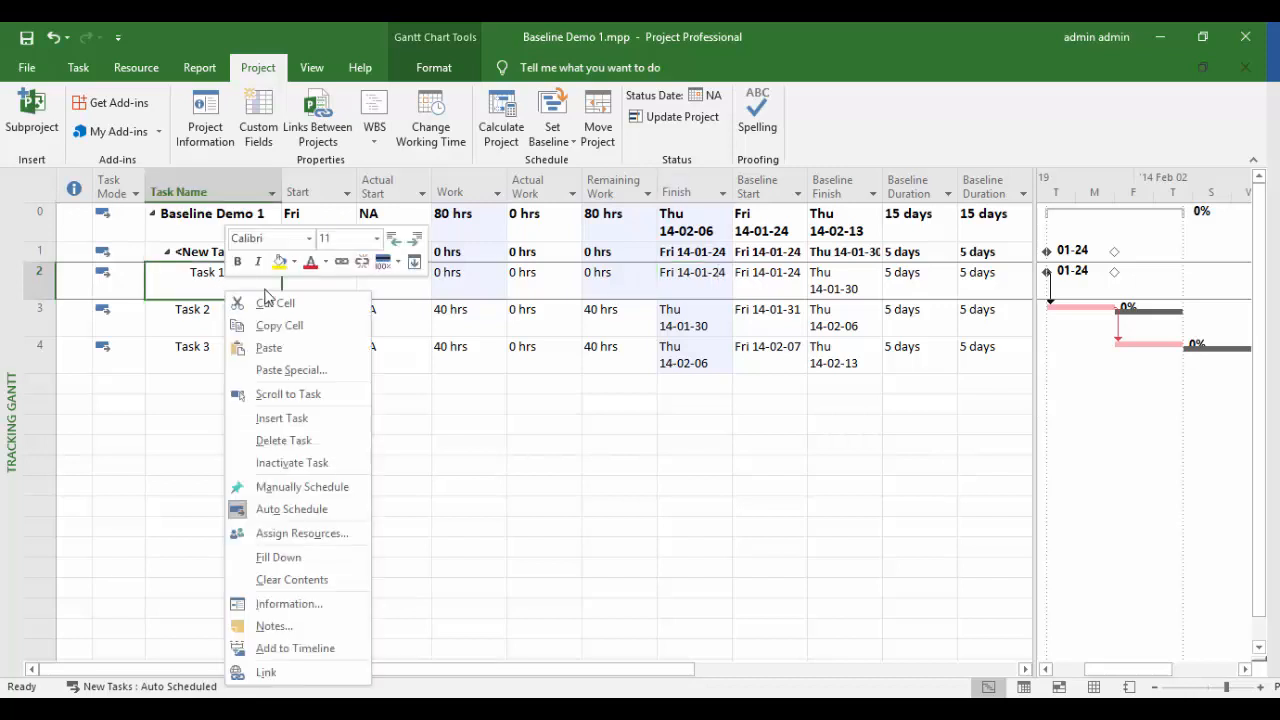
click(383, 261)
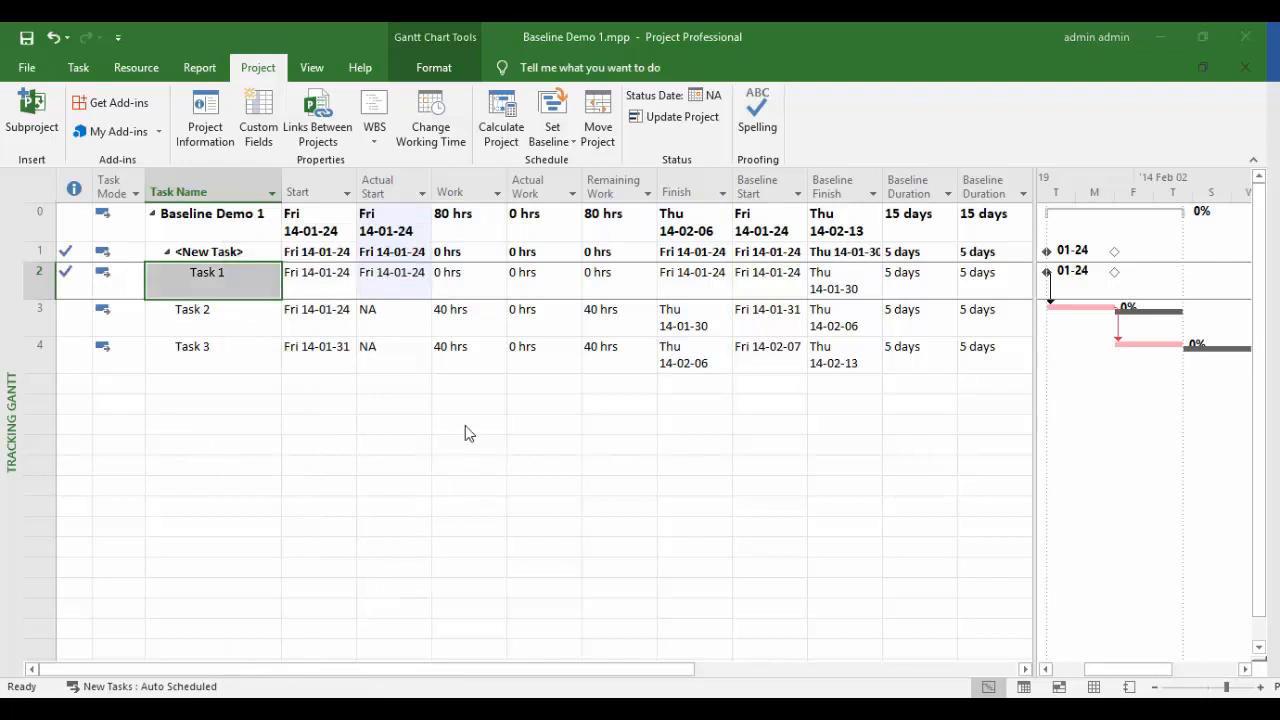
click(570, 149)
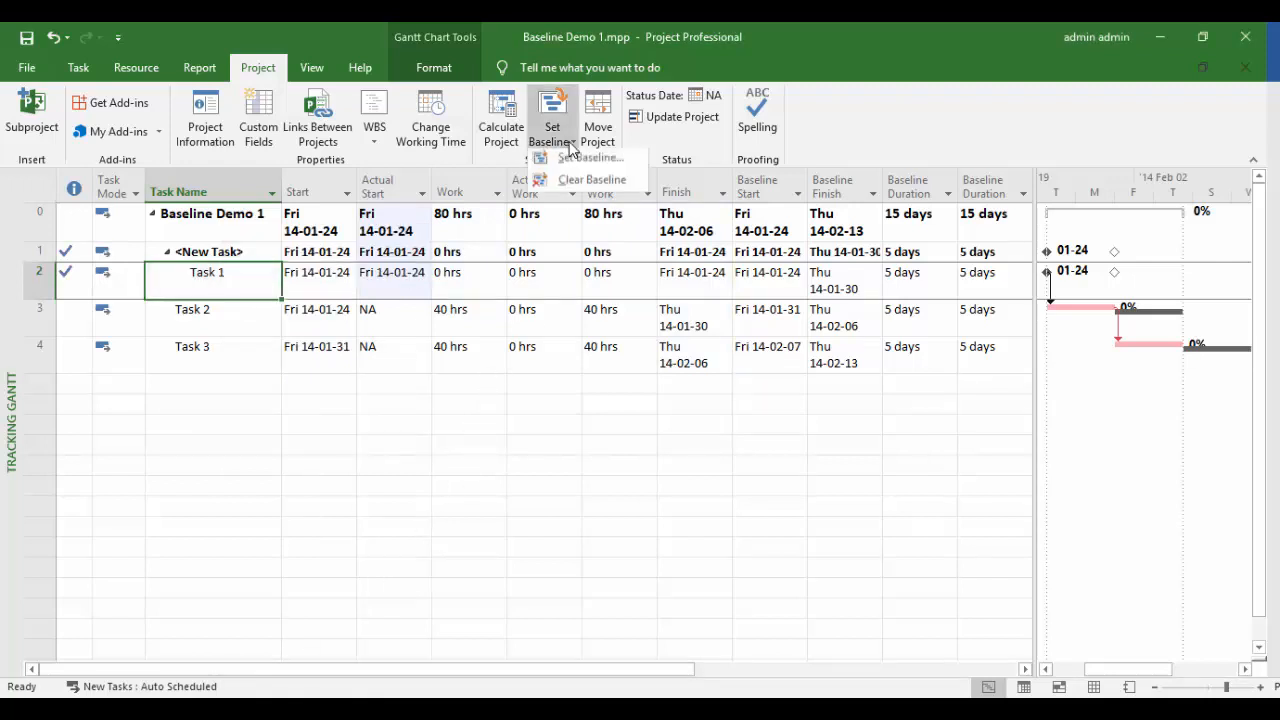
click(572, 162)
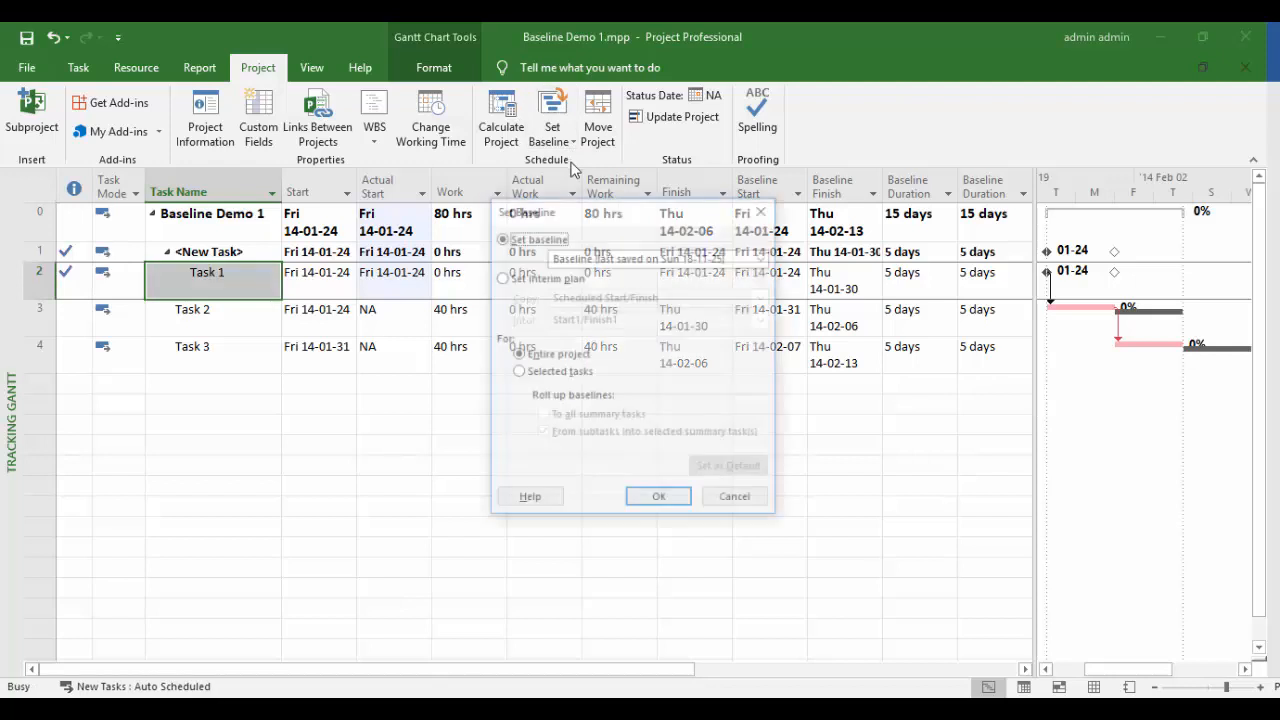
click(552, 373)
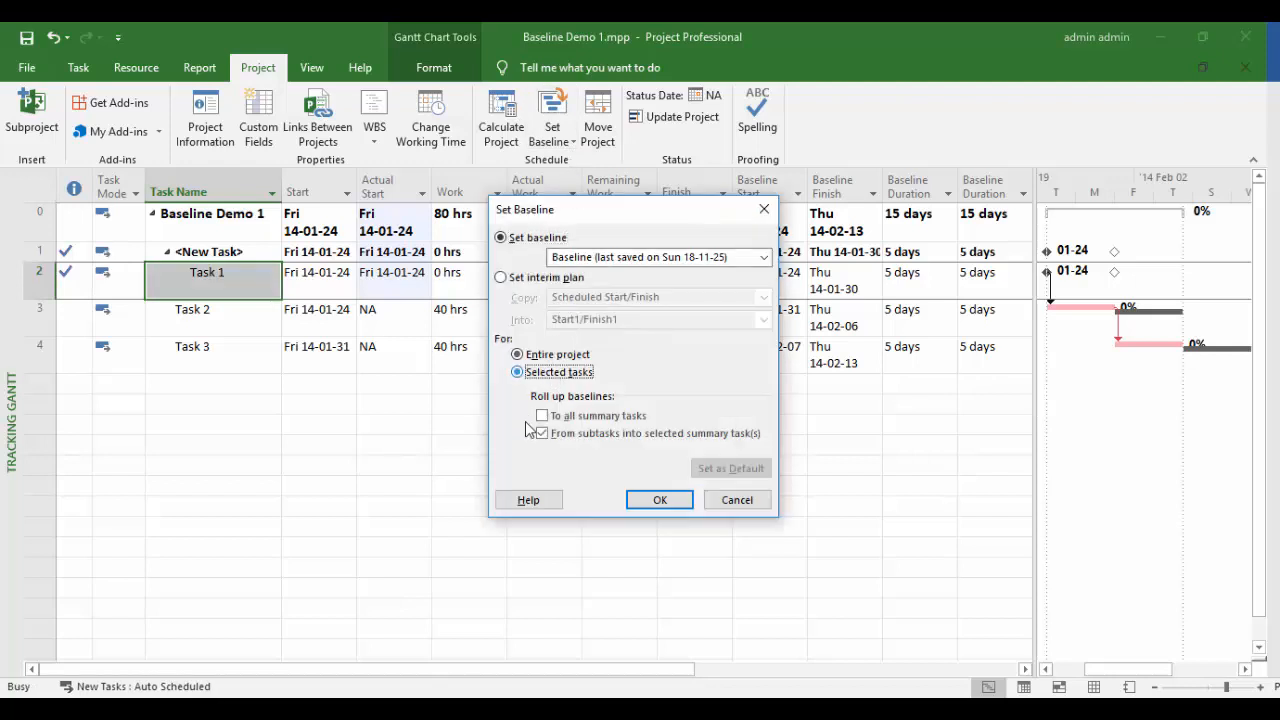
click(542, 436)
click(634, 502)
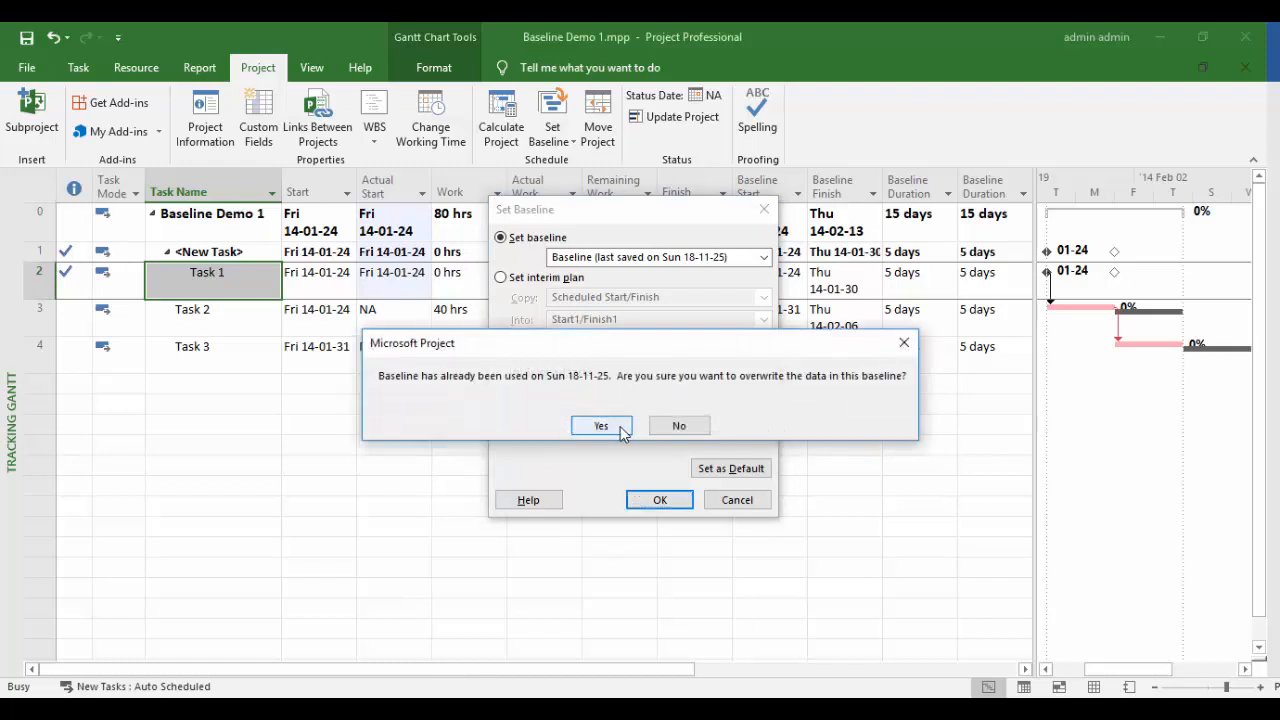
click(620, 430)
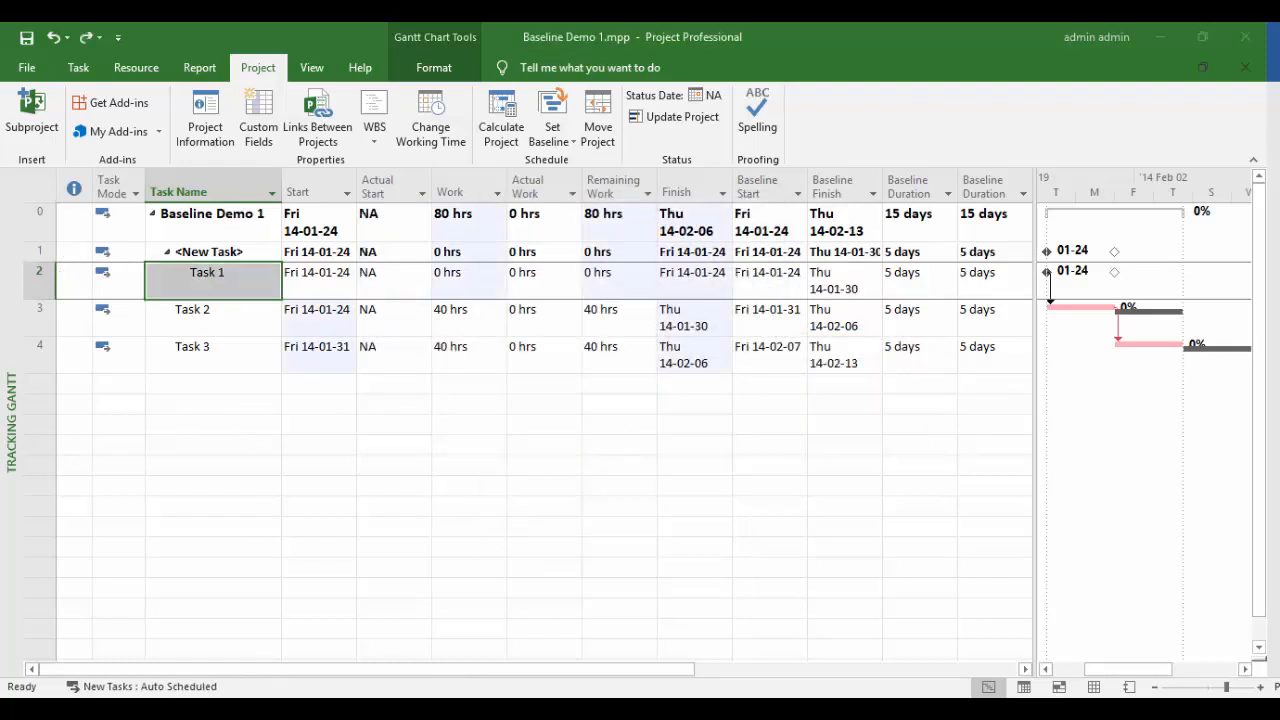
click(236, 332)
- Insert five blank tasks above Task 2 and select the new rows through Task 2
right_click(240, 338)
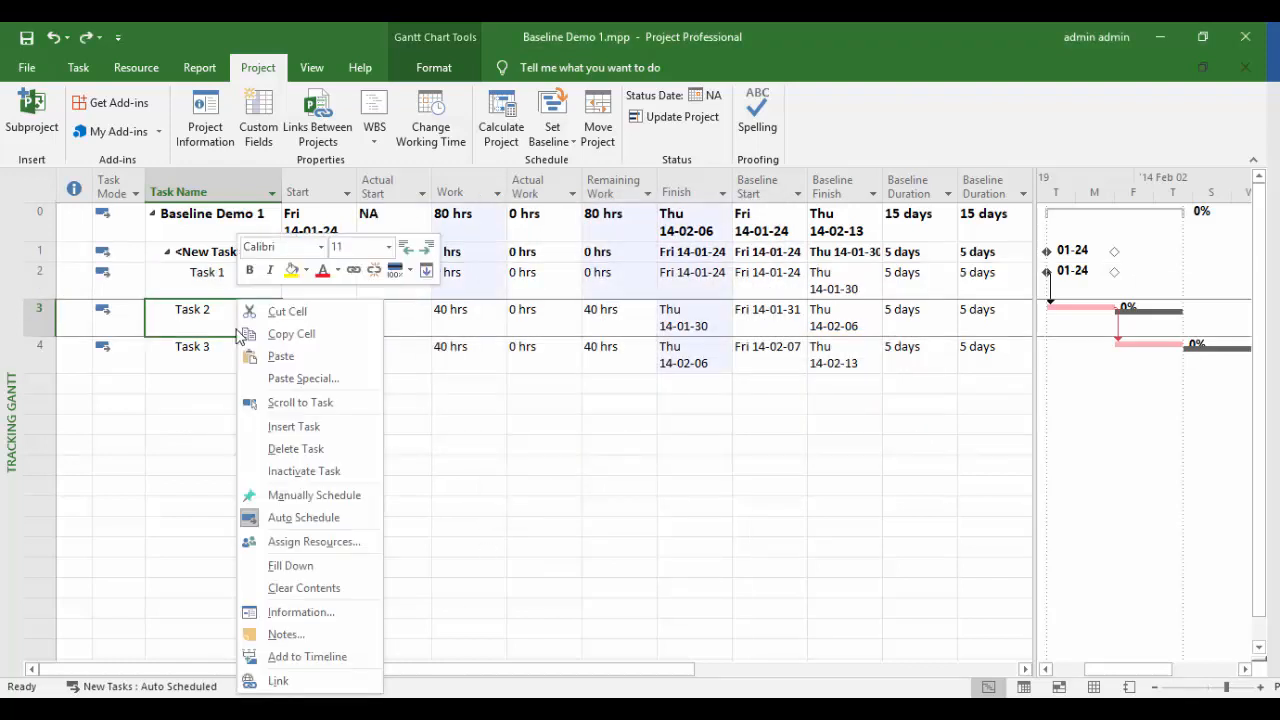
click(290, 427)
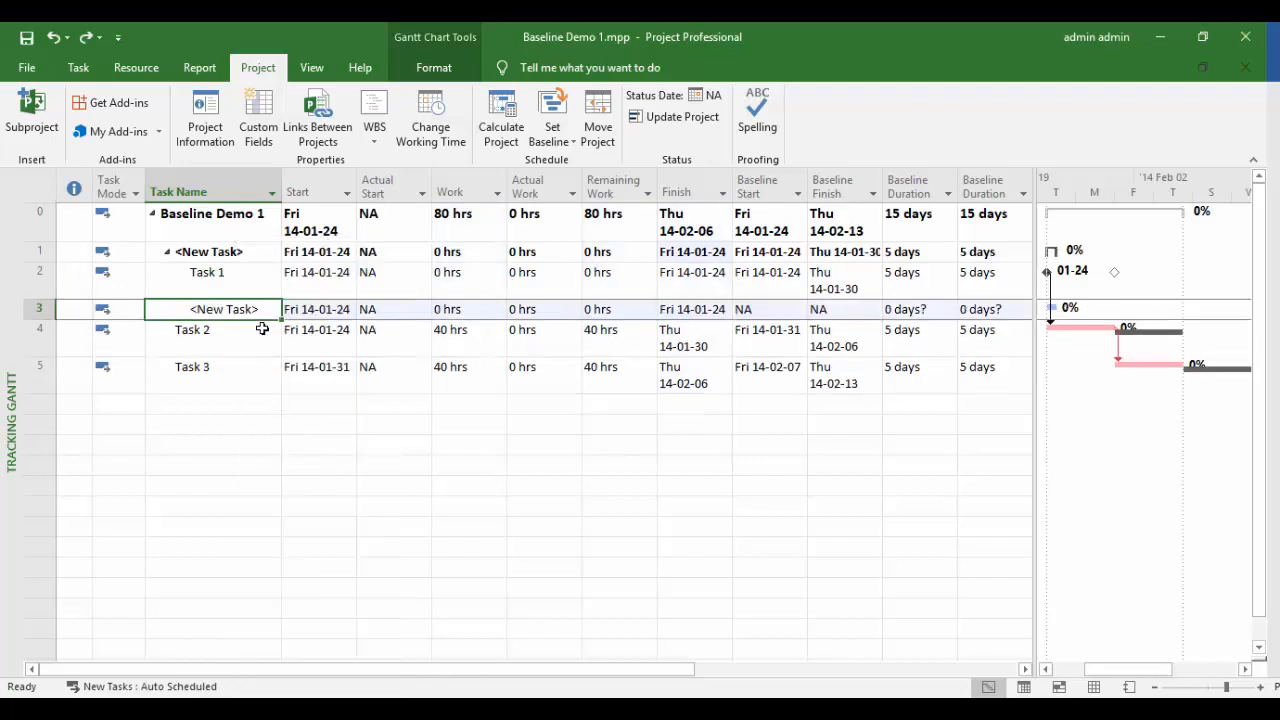
right_click(259, 312)
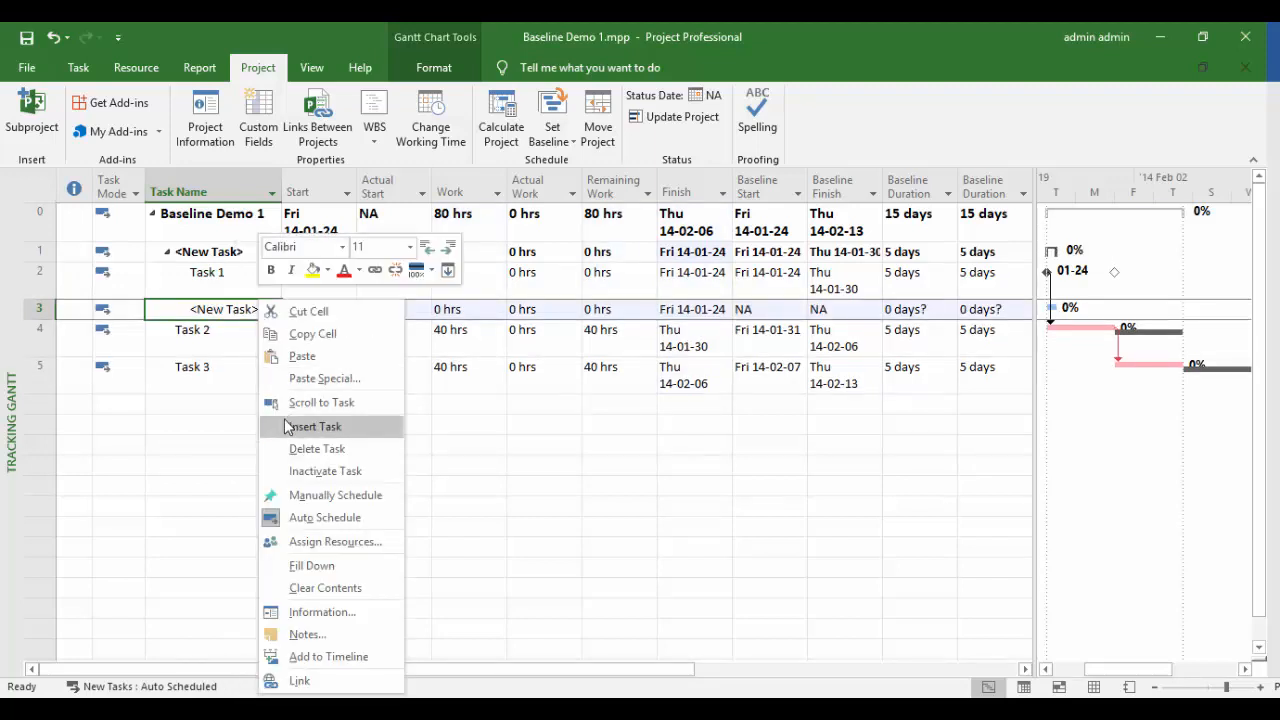
click(289, 426)
right_click(250, 311)
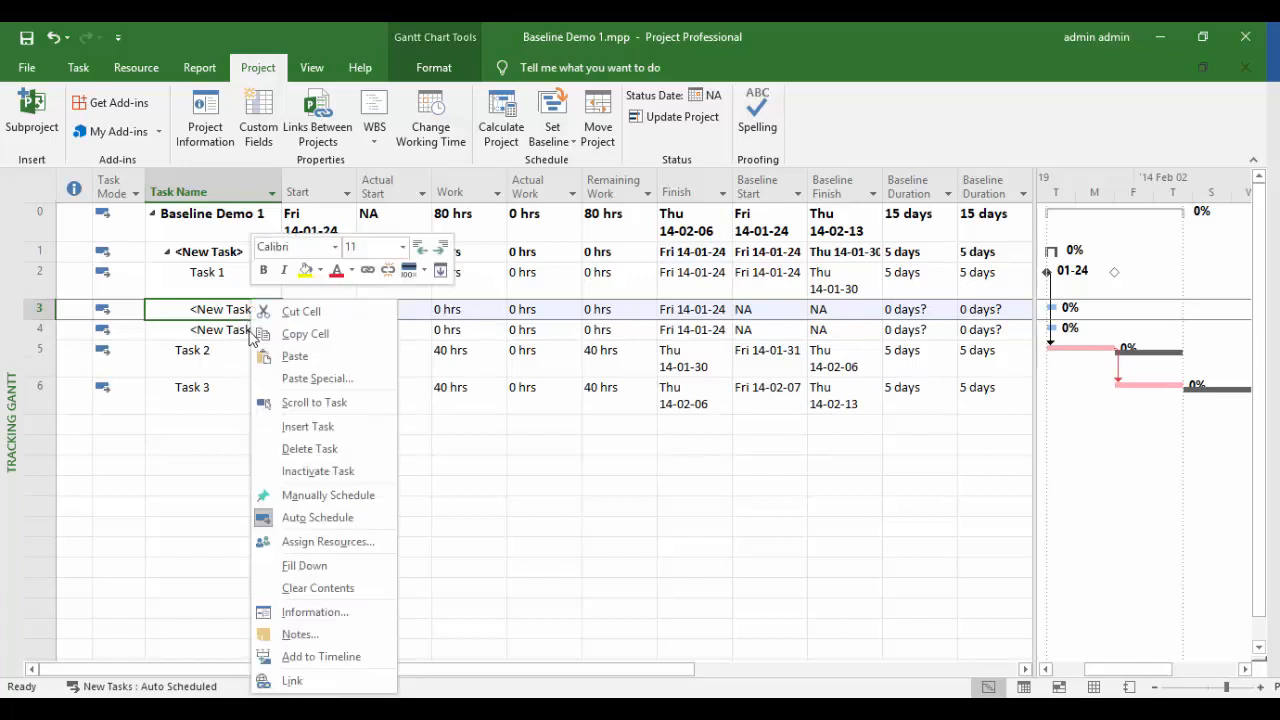
click(291, 426)
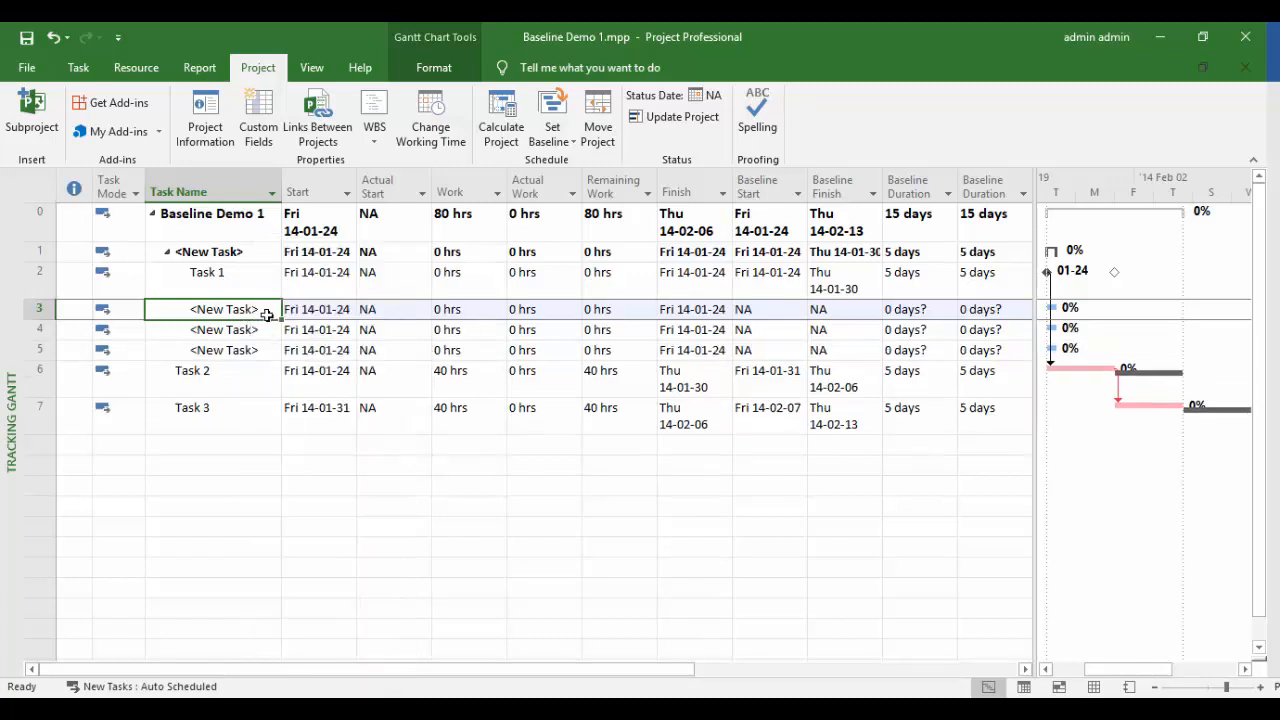
right_click(268, 311)
click(300, 426)
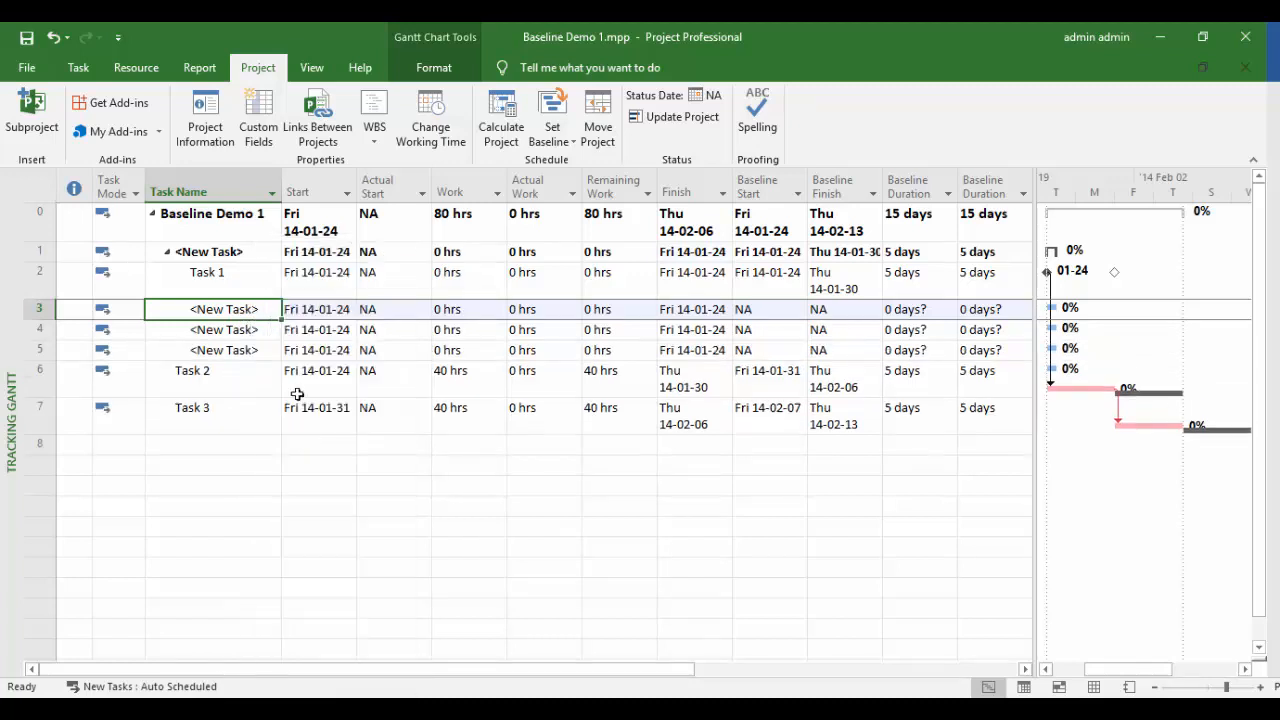
right_click(257, 311)
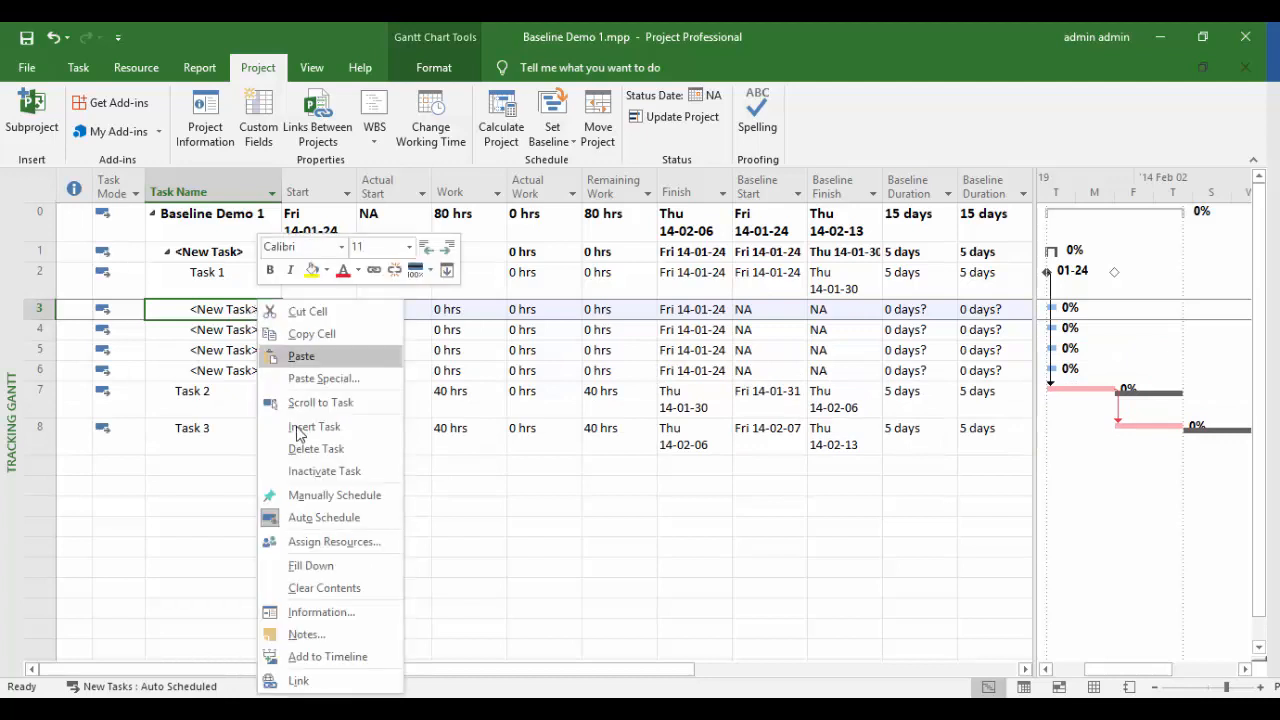
click(298, 426)
drag(251, 314, 249, 409)
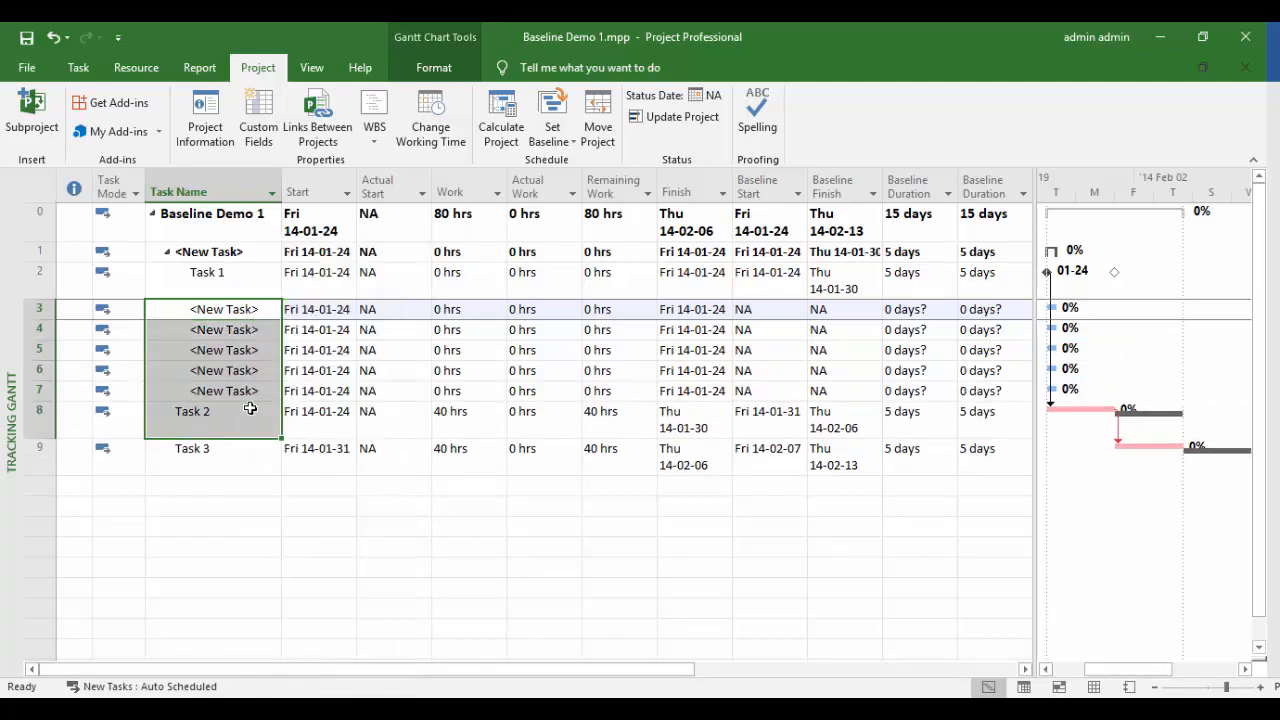
- Link the five new tasks and Task 2 in sequence, assigning Resource 1 to the five new tasks
click(78, 67)
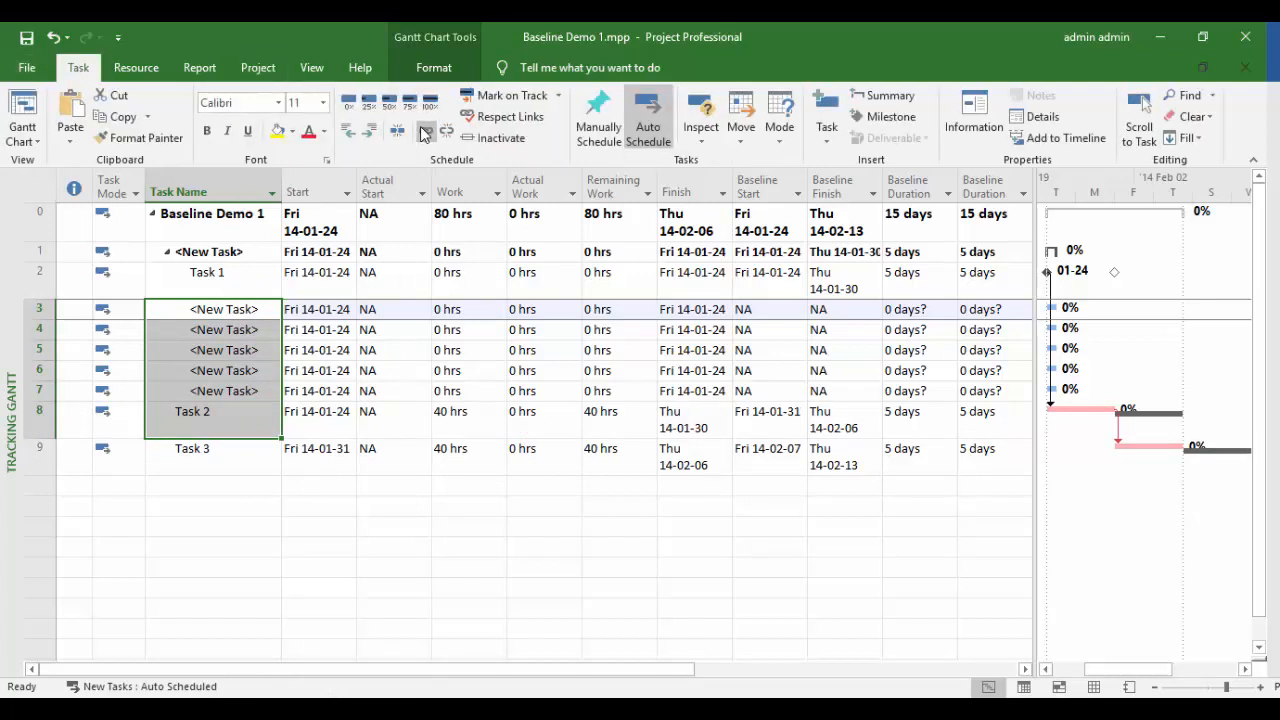
click(425, 131)
drag(262, 309, 243, 388)
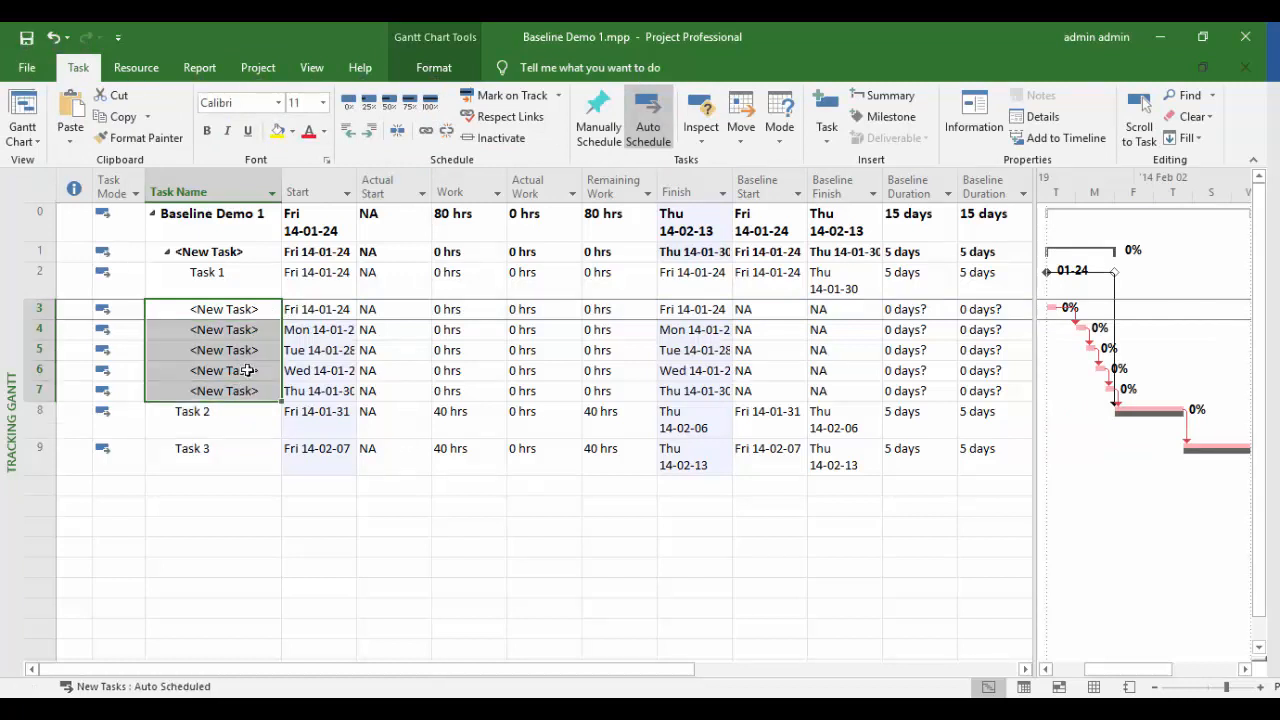
key(alt+F10)
click(842, 278)
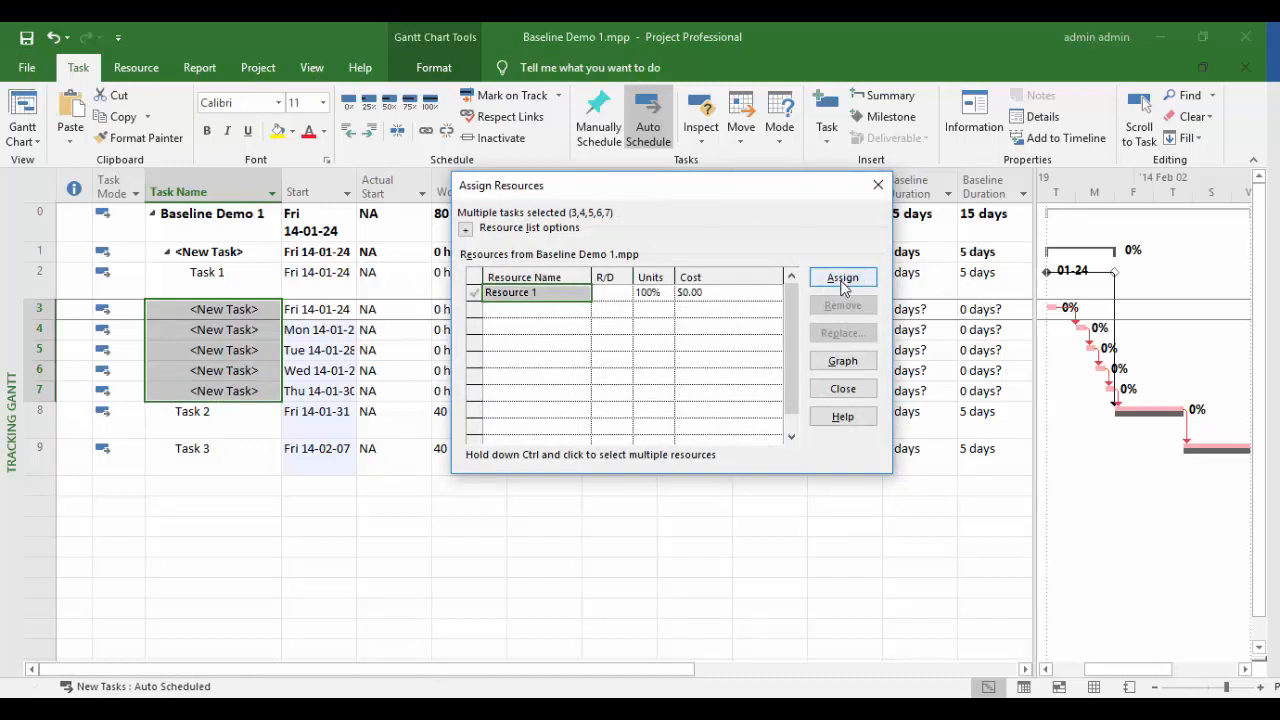
click(878, 186)
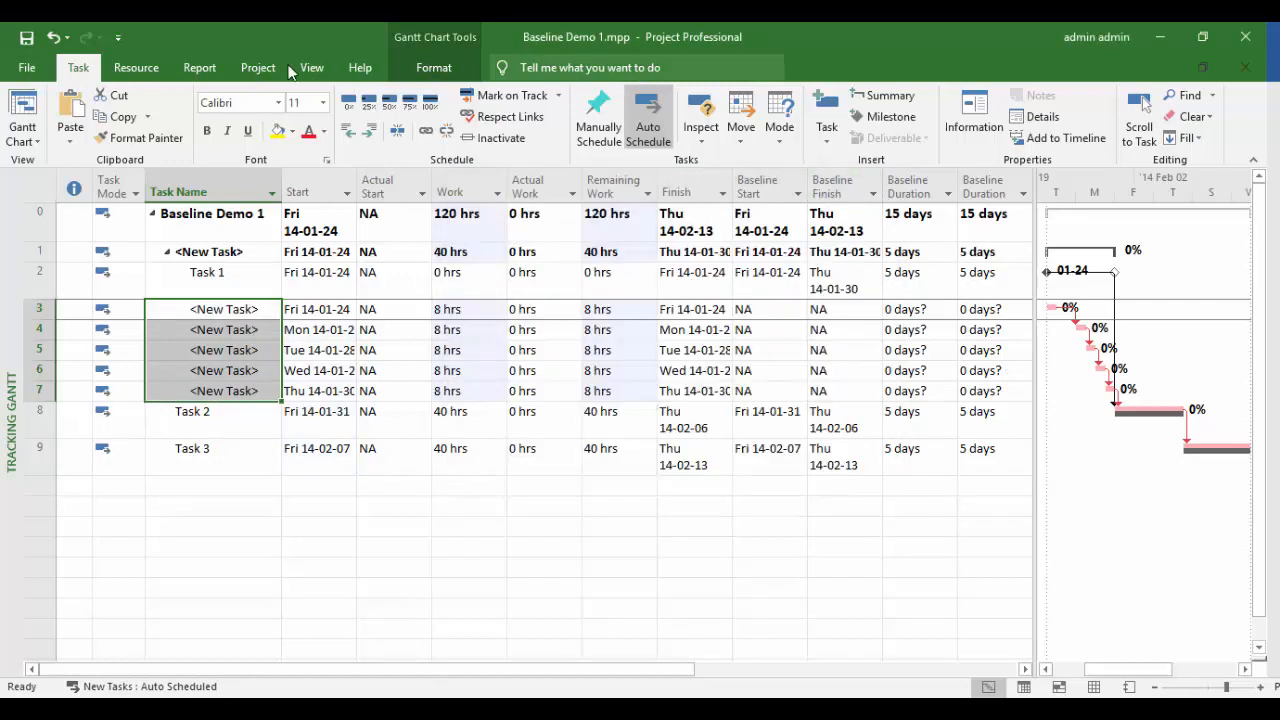
click(279, 72)
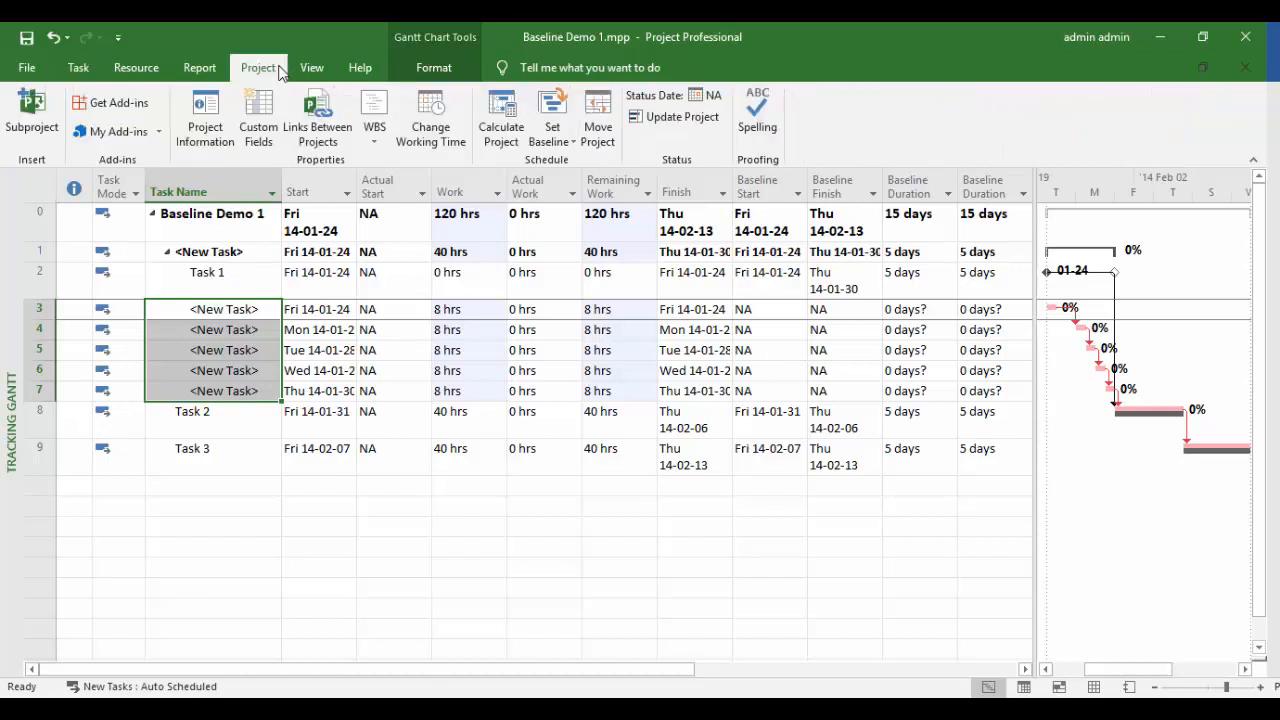
- Baseline the five selected new tasks, overwriting the existing baseline
click(549, 137)
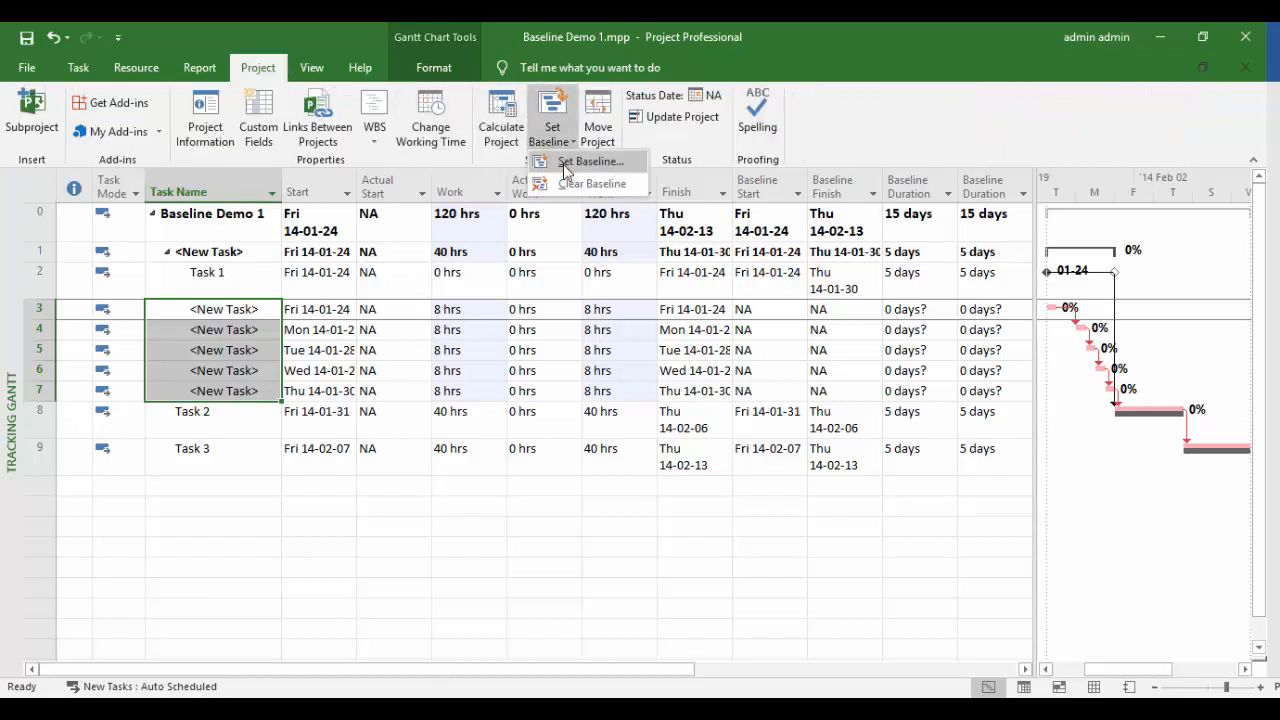
click(564, 163)
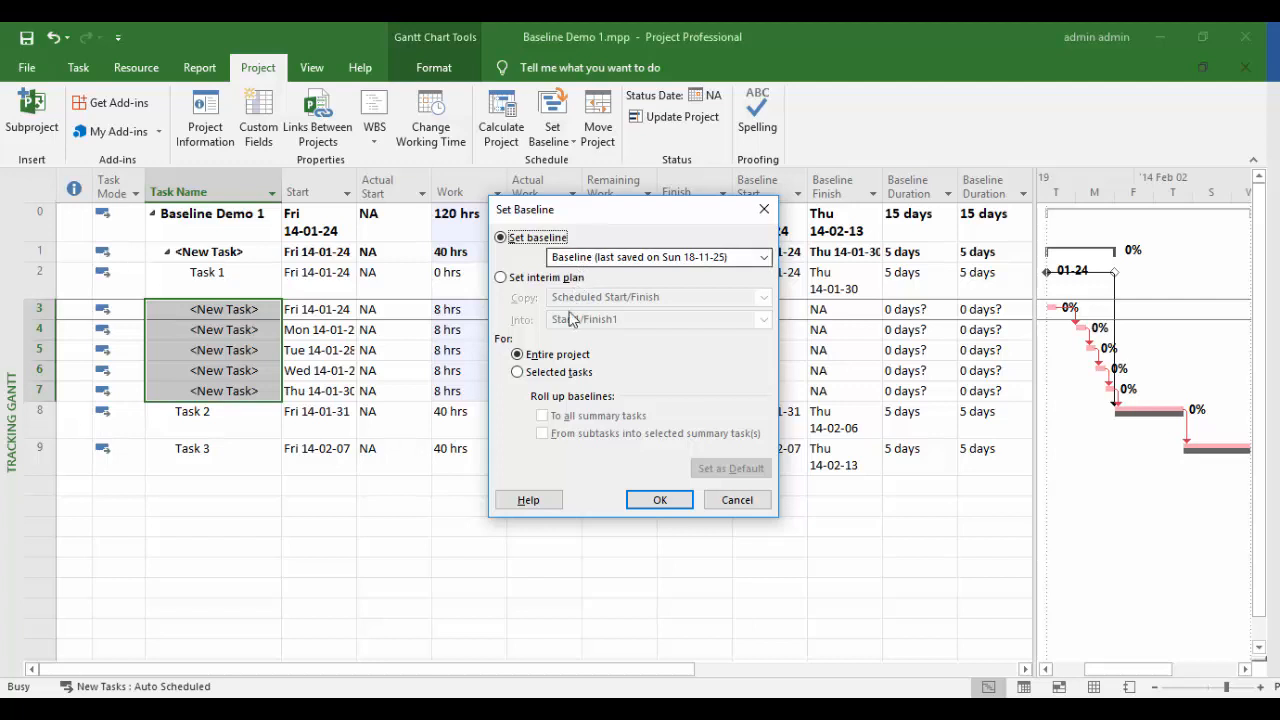
click(564, 374)
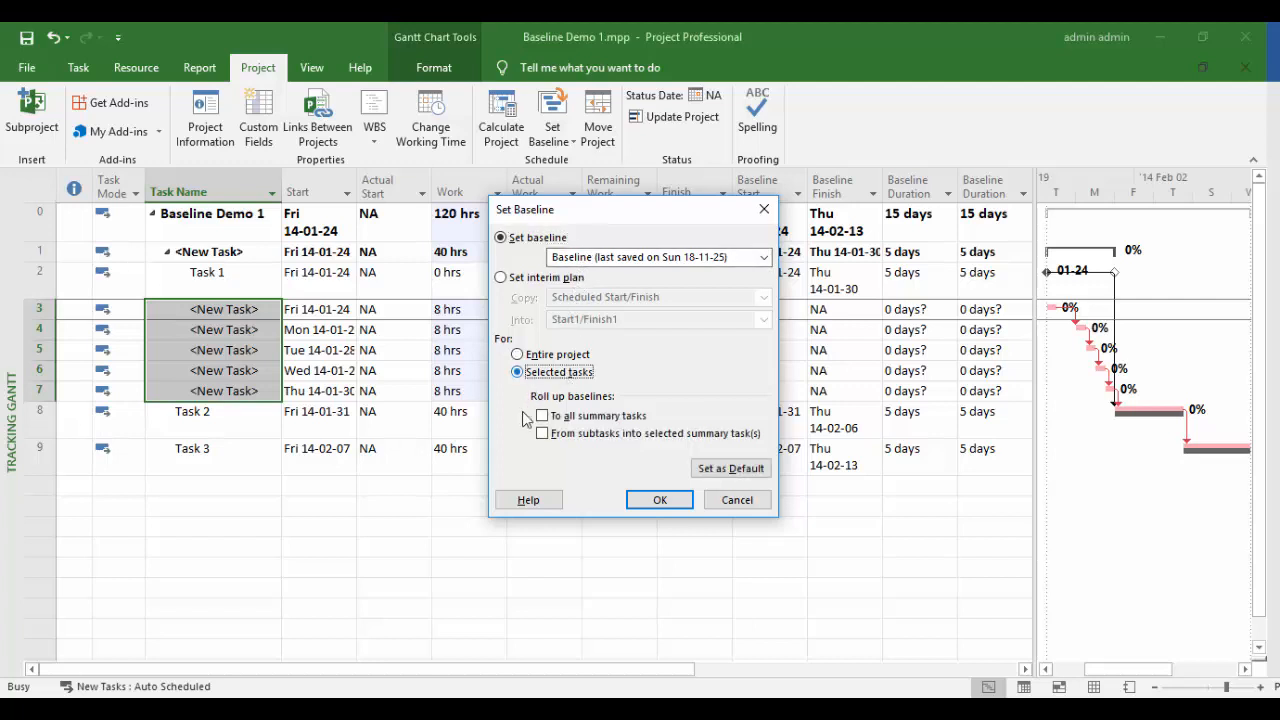
click(645, 508)
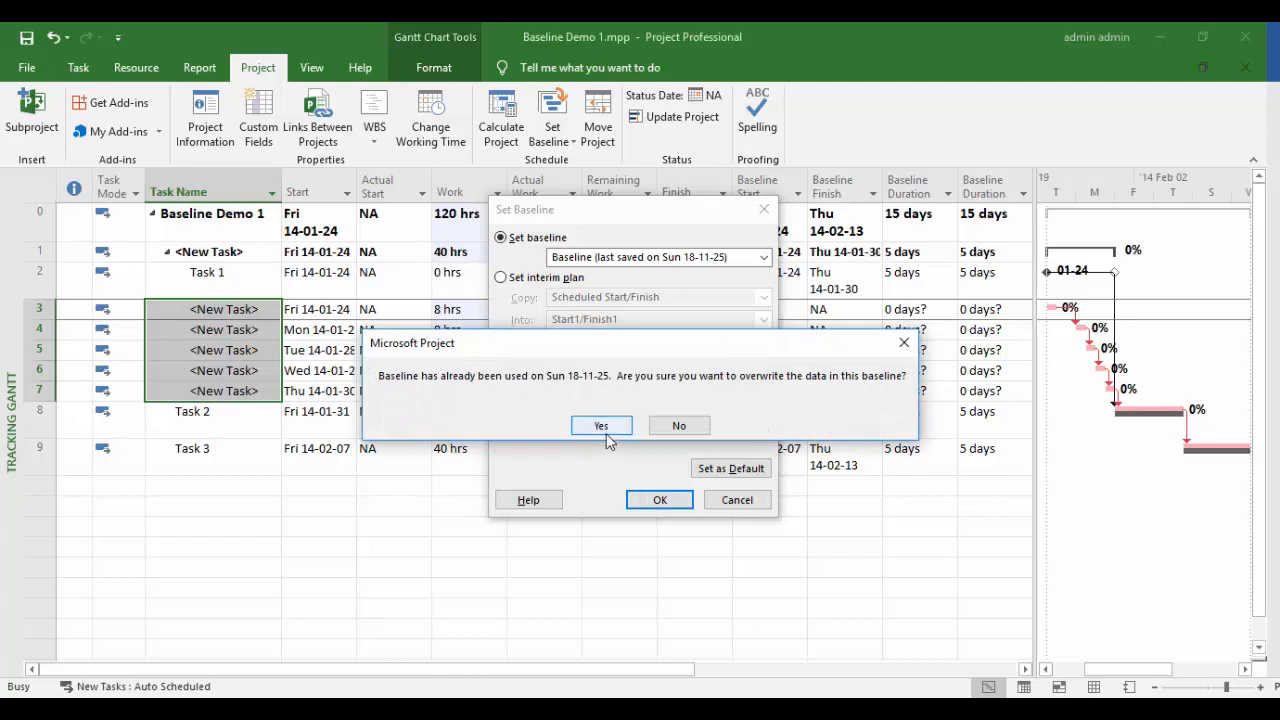
click(603, 427)
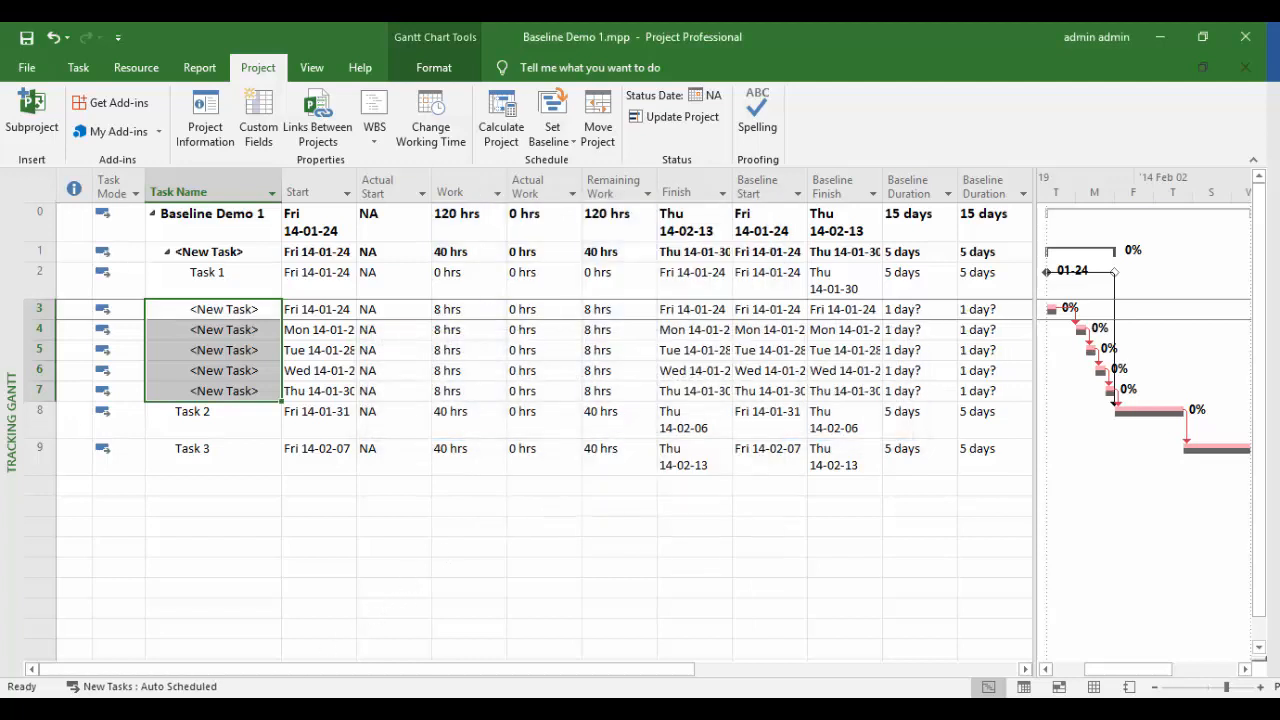
- Switch the task sheet to the Variance table
click(43, 185)
right_click(43, 185)
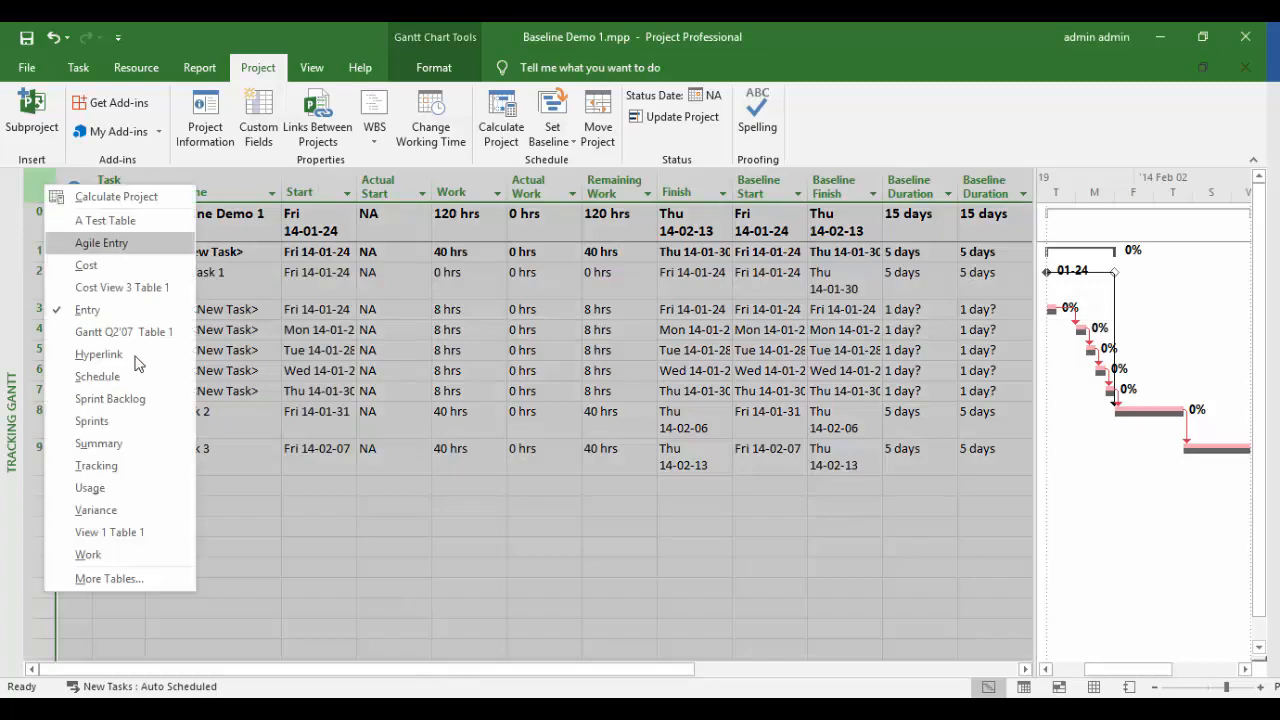
click(100, 511)
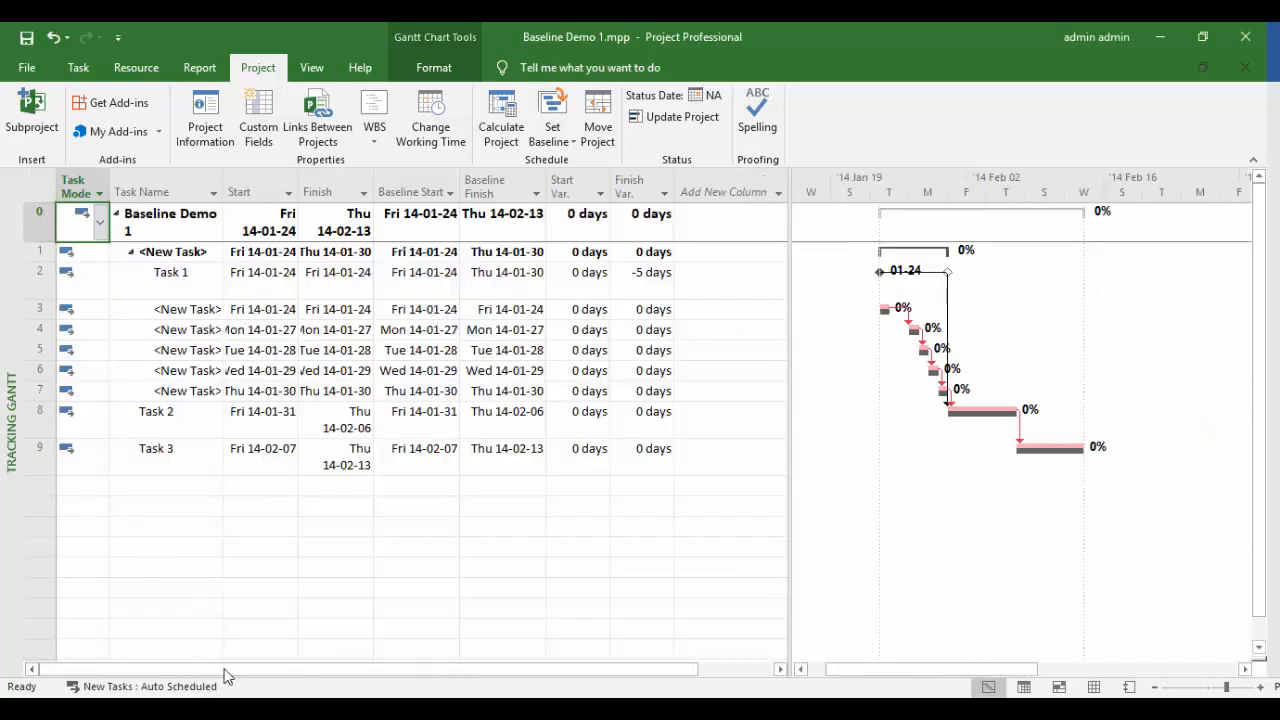